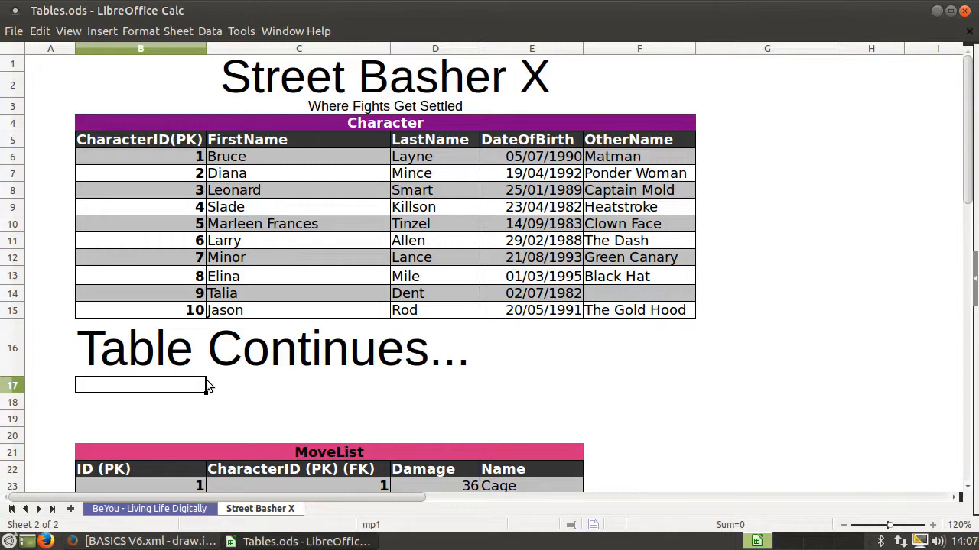
# Look over the source tables on the BeYou and Street Basher X sheets
pyautogui.click(149, 508)
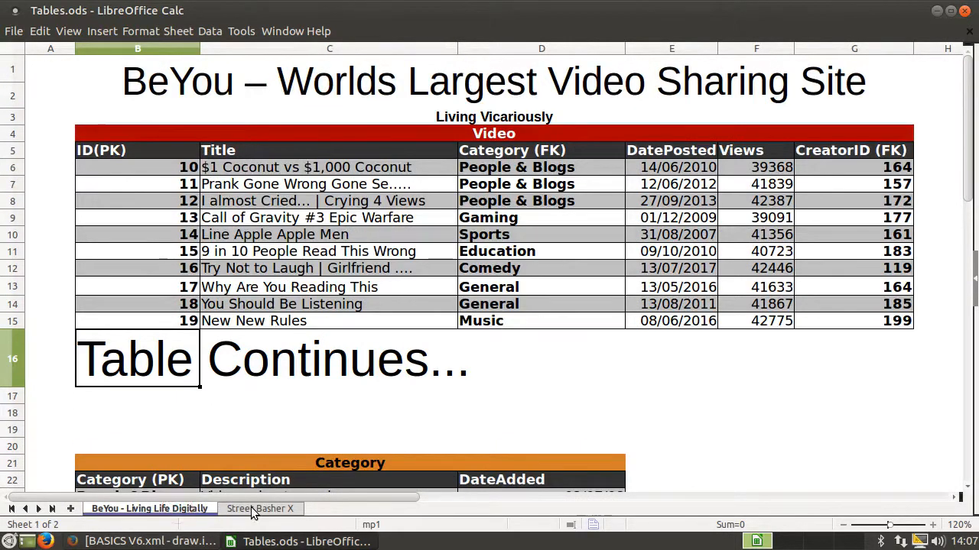
pyautogui.click(252, 508)
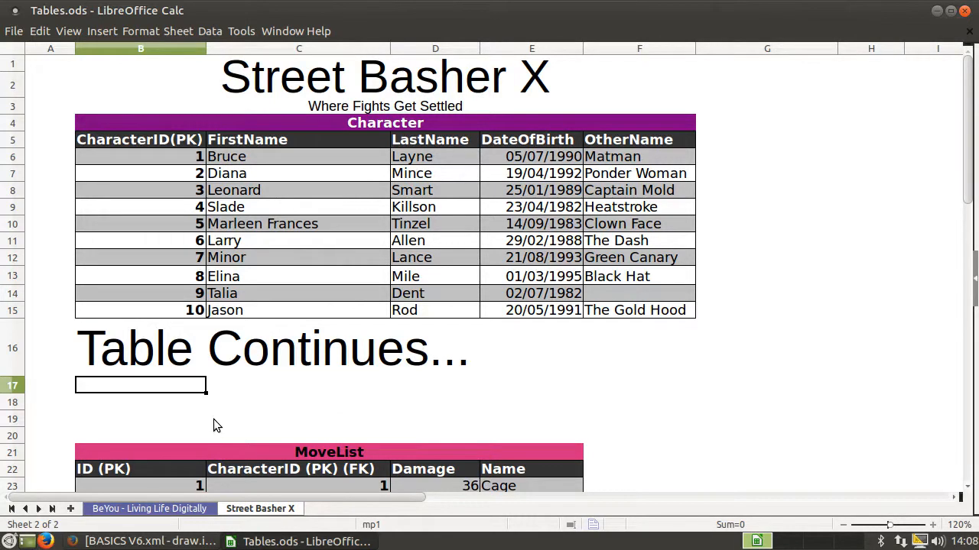
# Switch to Firefox, load draw.io in a new browser tab and create a blank diagram with the default file name
pyautogui.click(163, 541)
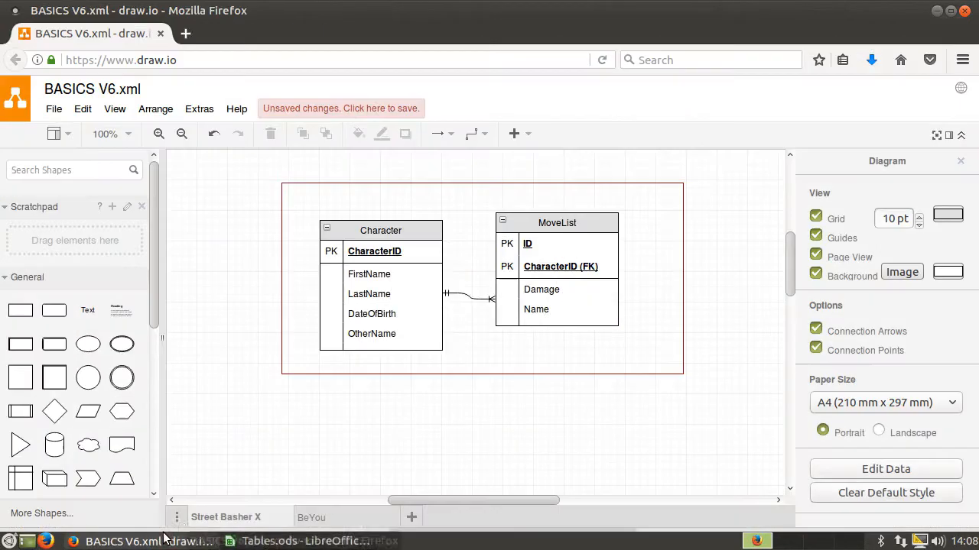
pyautogui.click(186, 34)
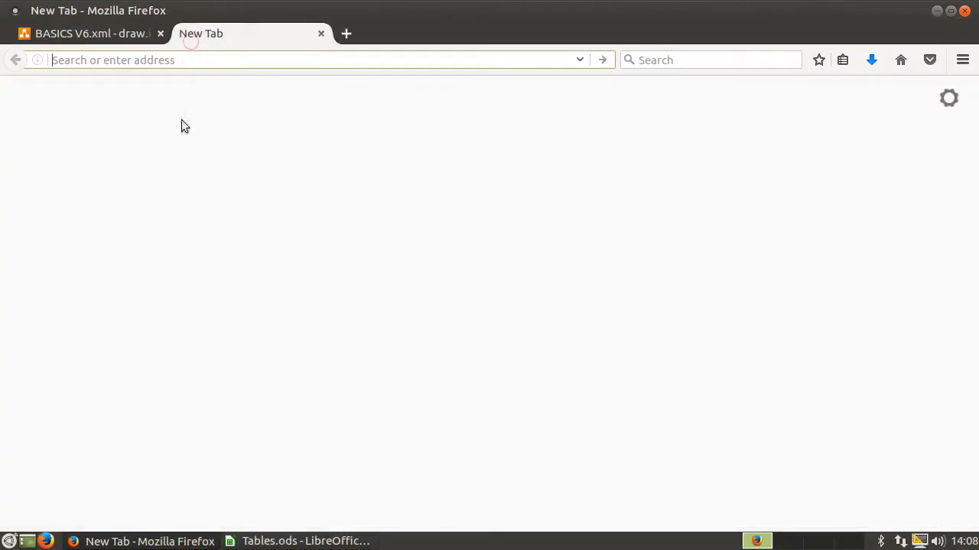
pyautogui.write('draw.io/')
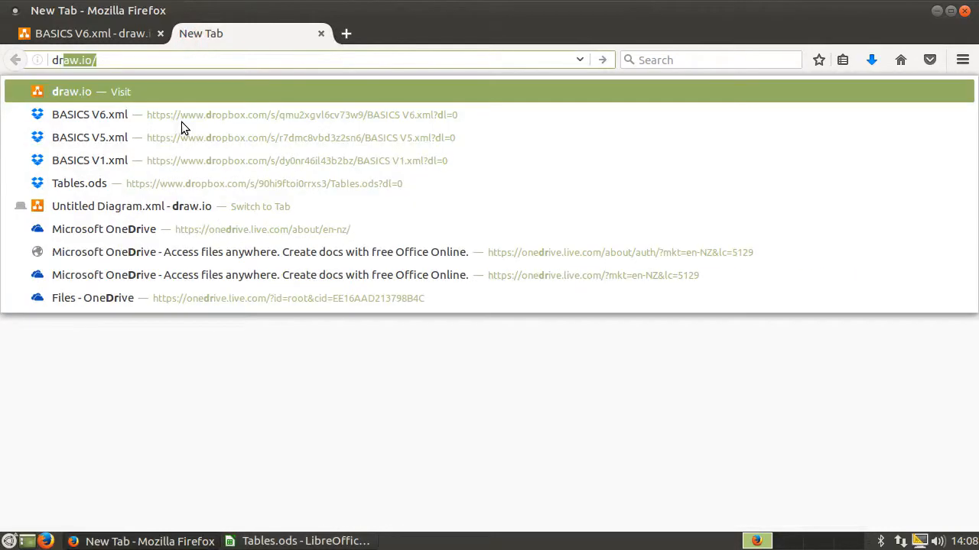
pyautogui.press('Return')
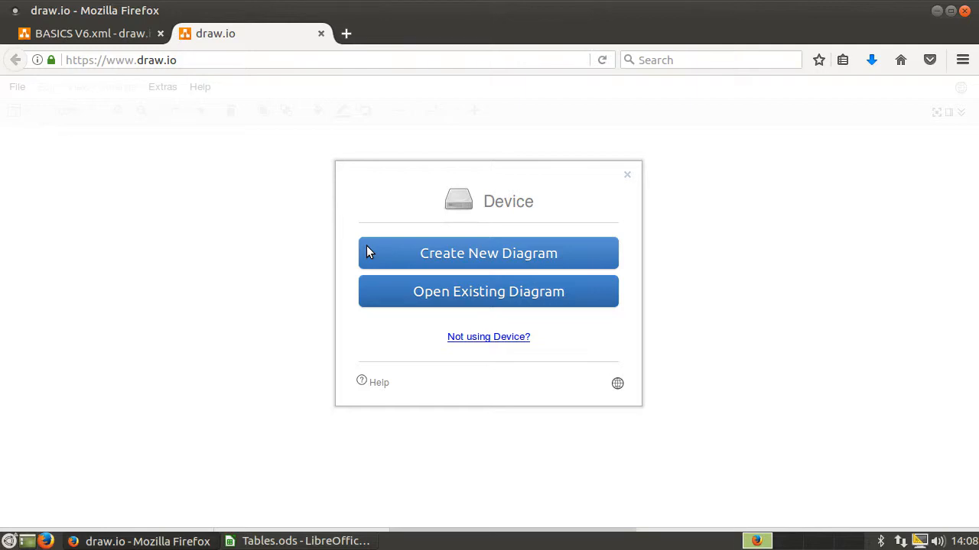
pyautogui.click(376, 249)
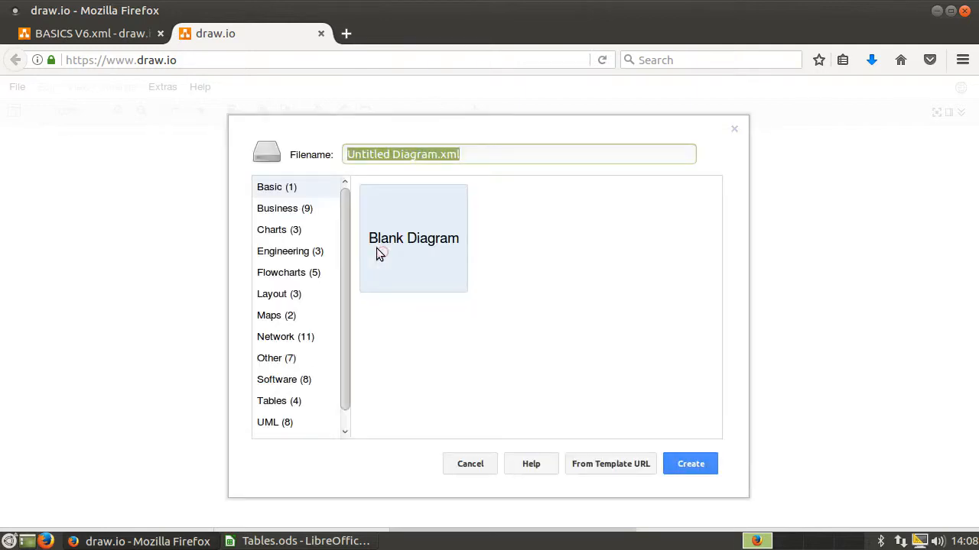
pyautogui.click(691, 467)
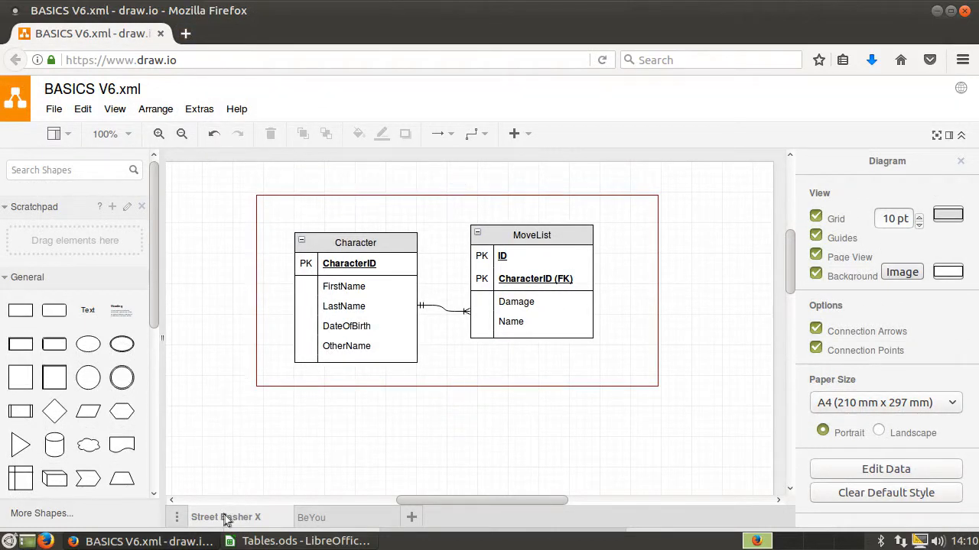
# Expand the Entity Relation shape library
pyautogui.click(336, 517)
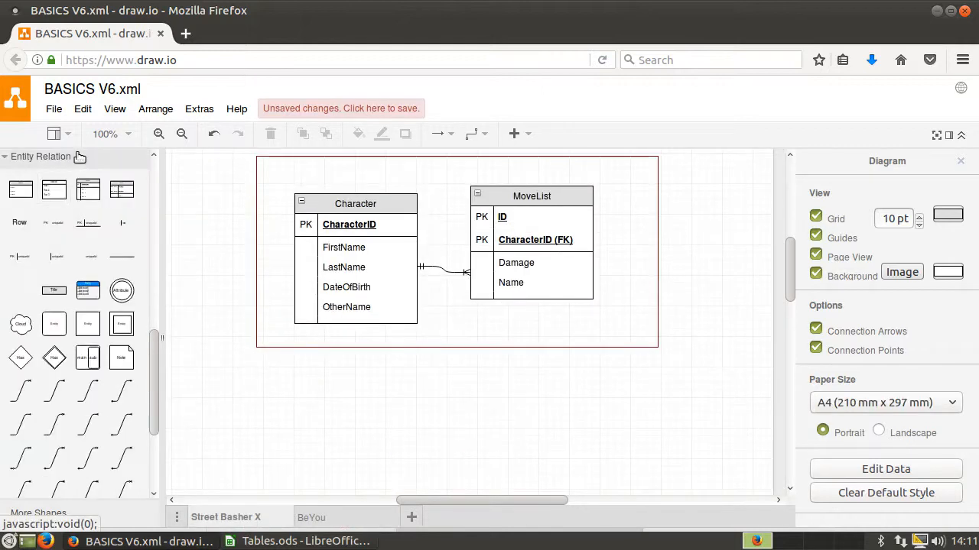
pyautogui.click(80, 156)
pyautogui.scroll(5, 91, 253)
pyautogui.moveTo(105, 266)
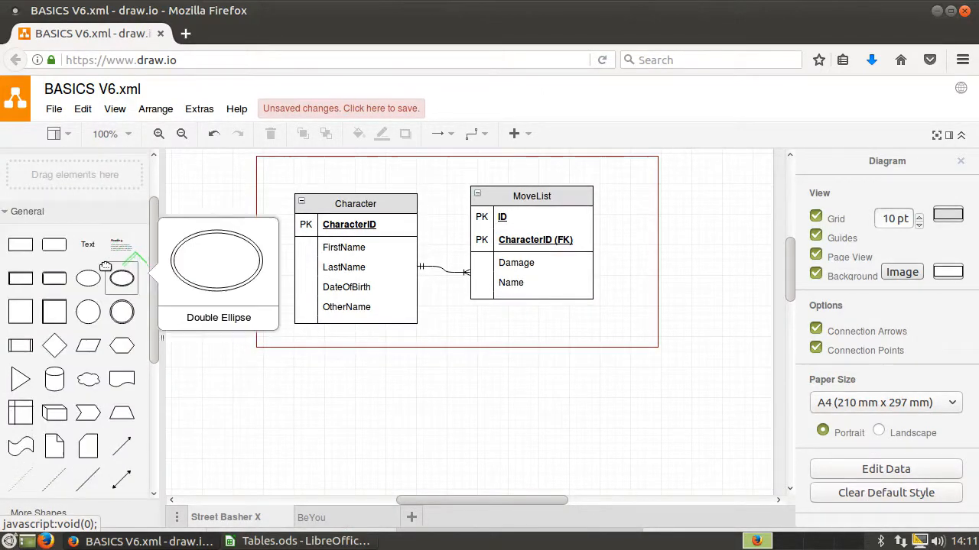
pyautogui.scroll(-5, 92, 275)
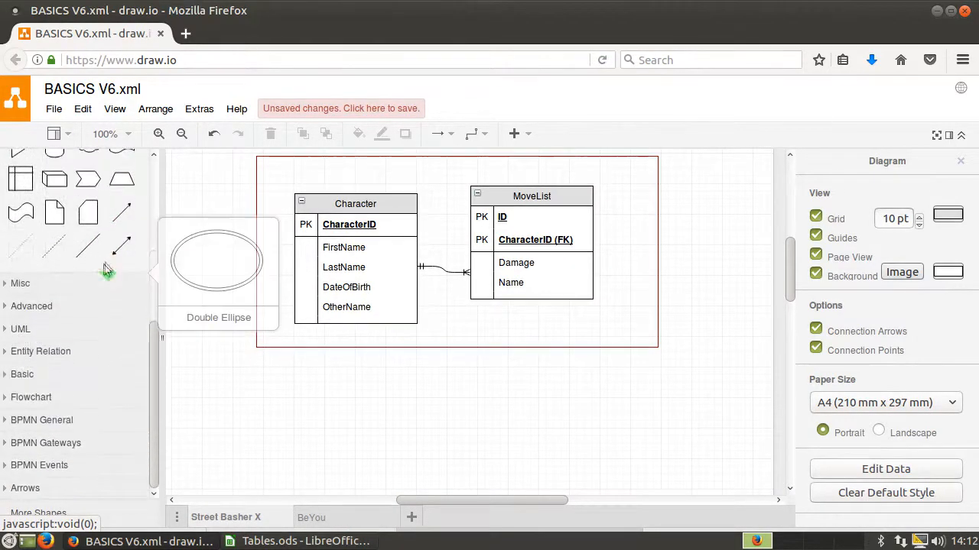
pyautogui.click(73, 354)
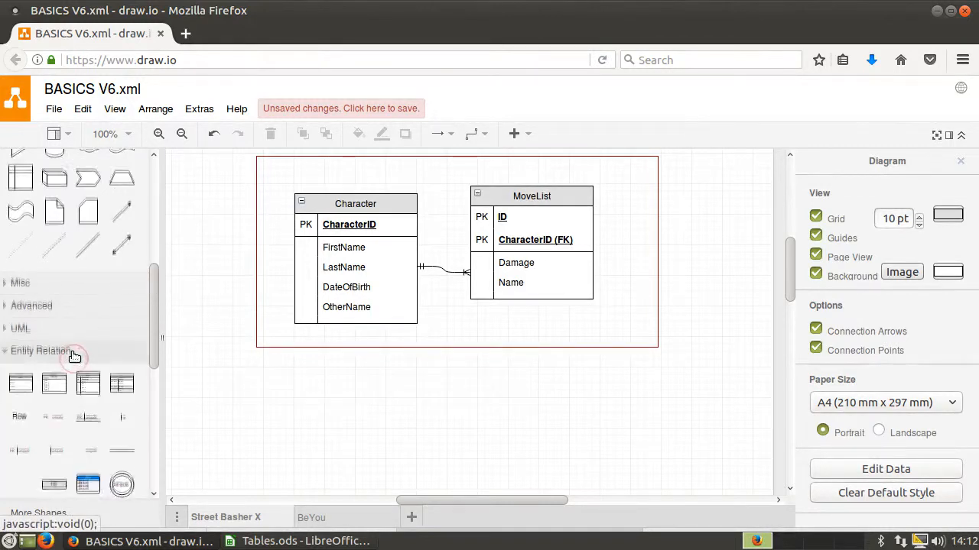
# Examine the table, entity and connector shapes offered in the Entity Relation library
pyautogui.scroll(-2, 74, 351)
pyautogui.moveTo(30, 222)
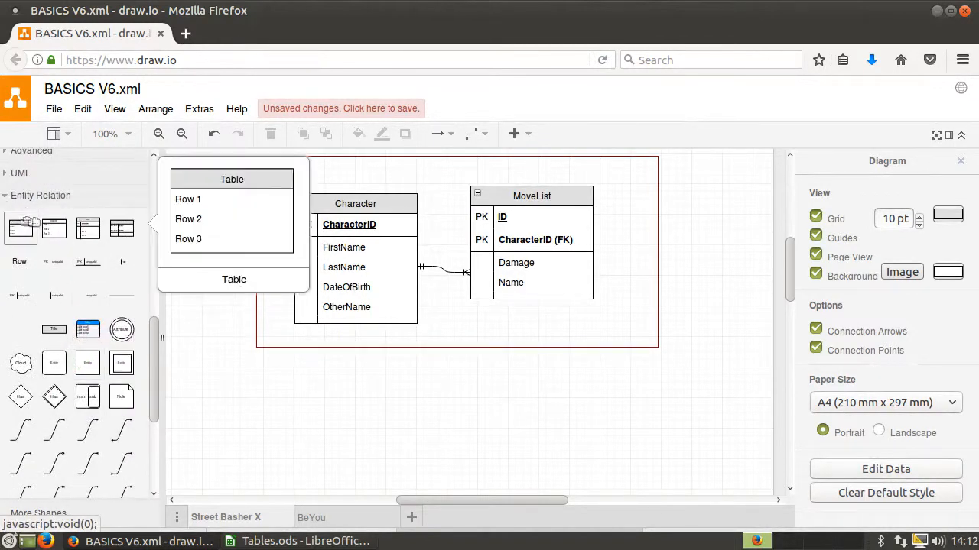
pyautogui.moveTo(109, 222)
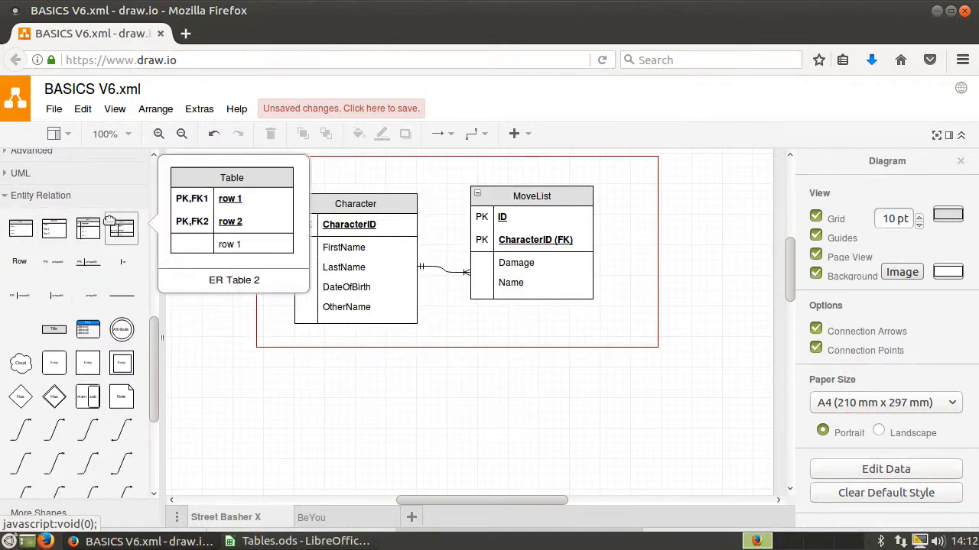
pyautogui.moveTo(48, 364)
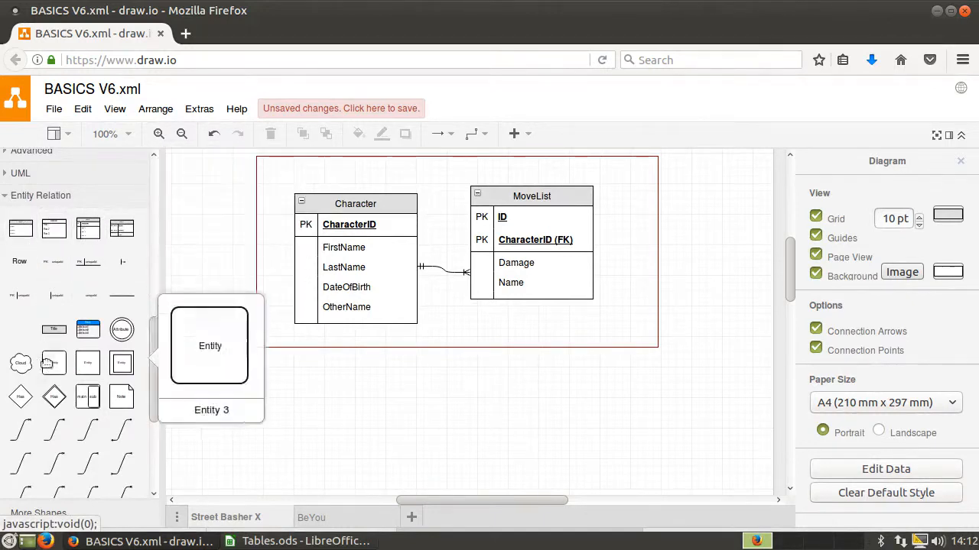
pyautogui.scroll(-2, 48, 364)
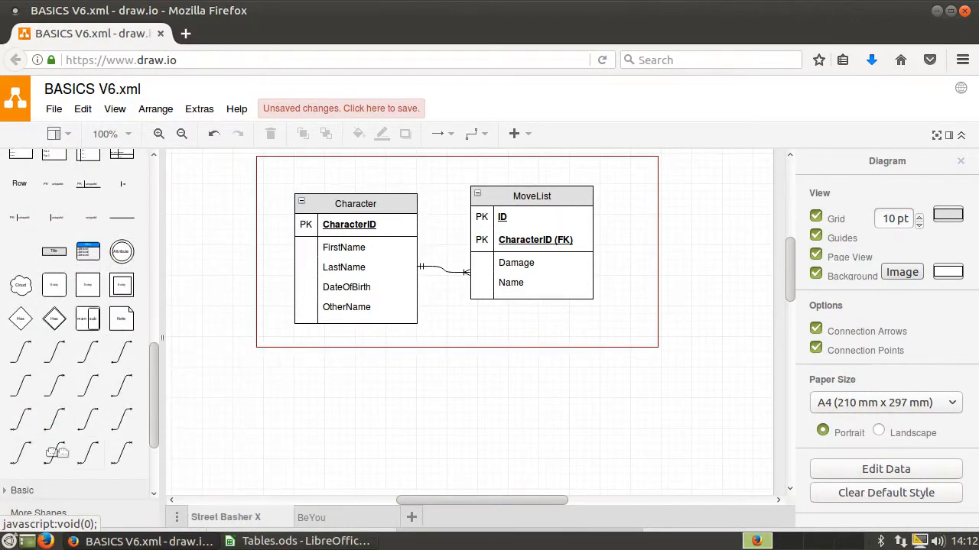
pyautogui.scroll(1, 325, 403)
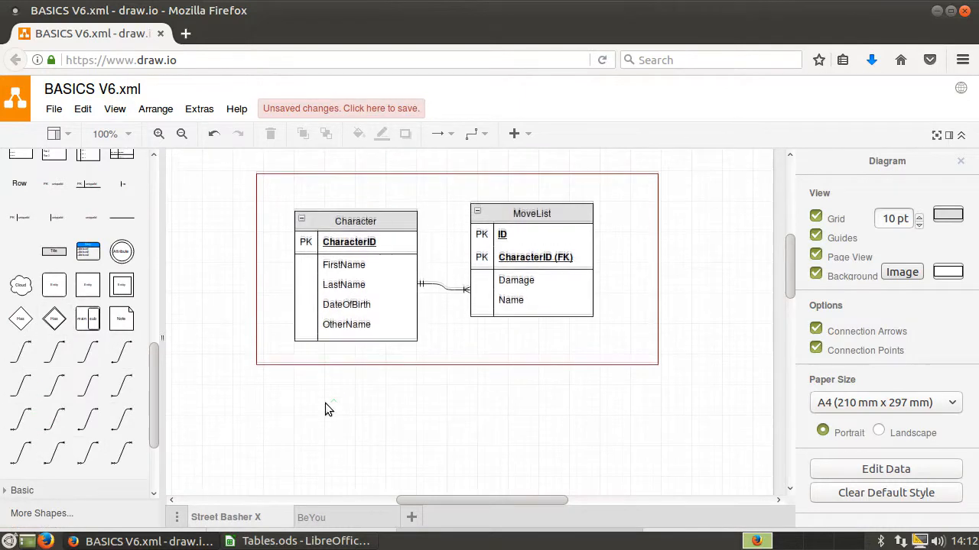
pyautogui.scroll(1, 325, 403)
pyautogui.scroll(2, 84, 344)
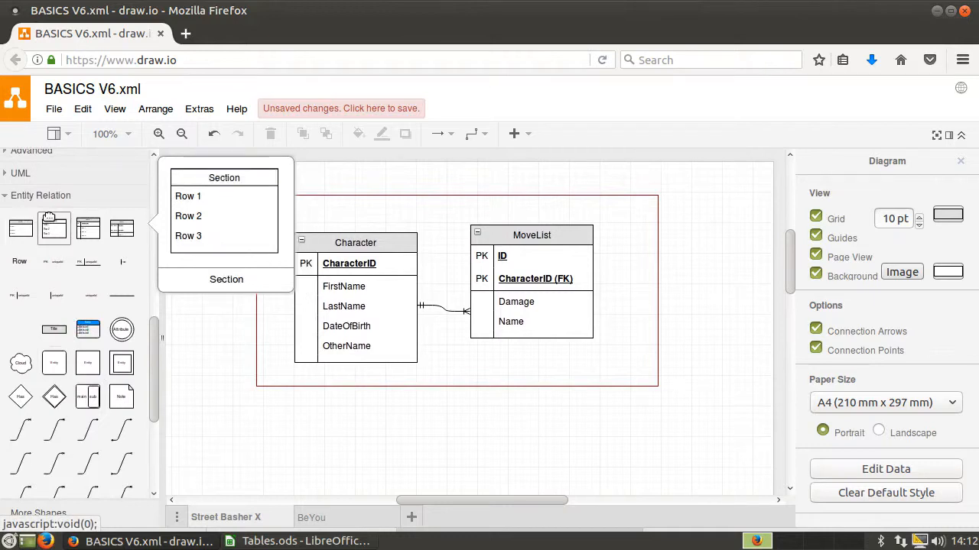
# Place an entity table with one primary key and three attribute rows below the red frame on the Street Basher X page
pyautogui.moveTo(82, 222); pyautogui.dragTo(260, 403)
pyautogui.scroll(-3, 467, 415)
pyautogui.click(475, 379)
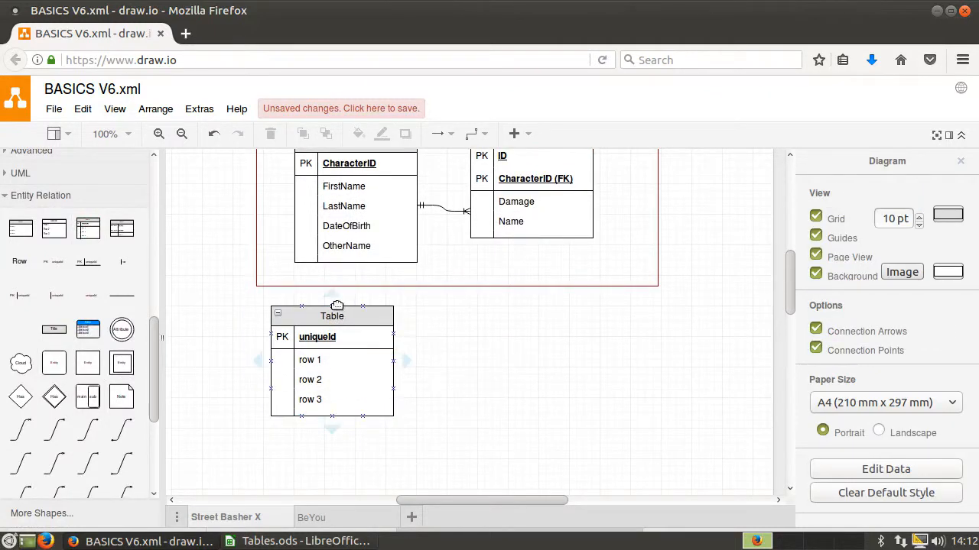
pyautogui.scroll(1, 420, 380)
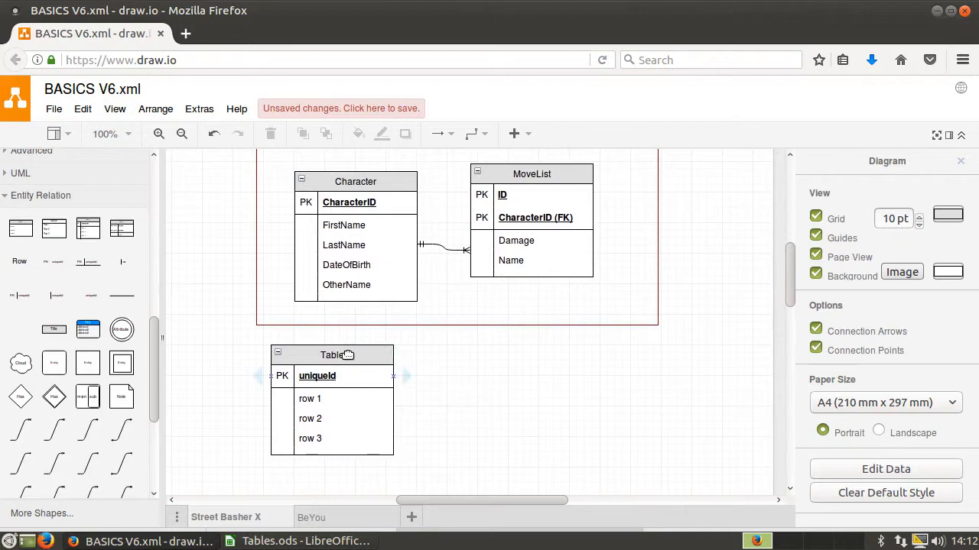
# Title the new table Character and name its primary key field CharacterID
pyautogui.click(334, 350)
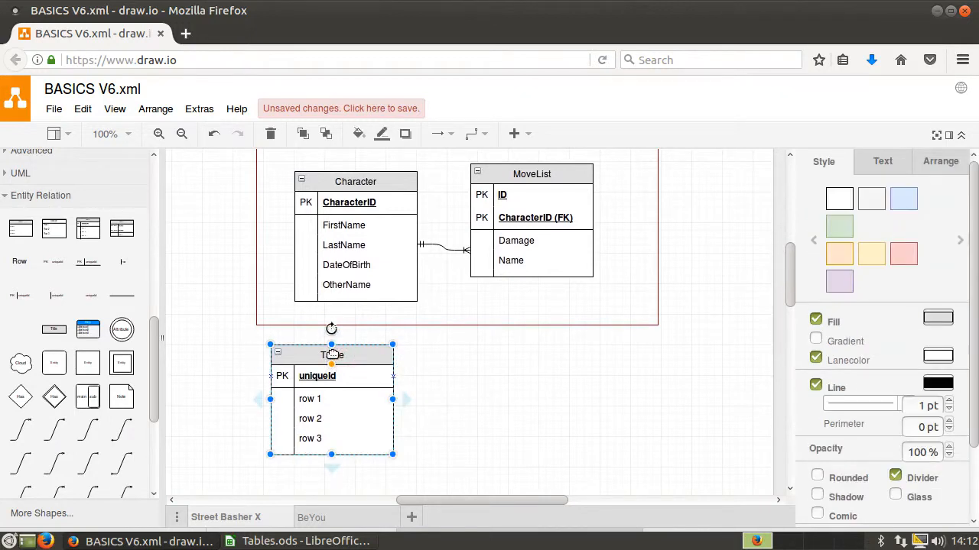
pyautogui.doubleClick(339, 353)
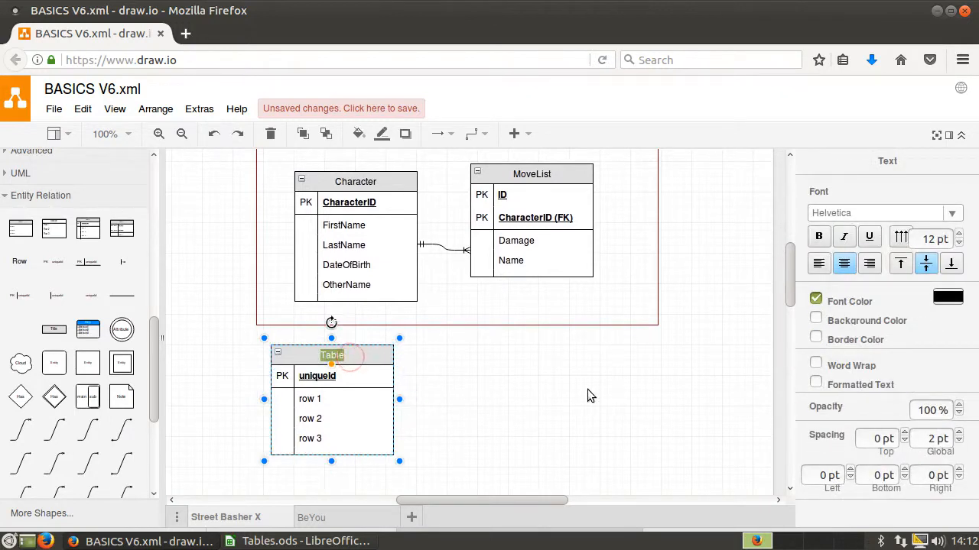
pyautogui.write('Character')
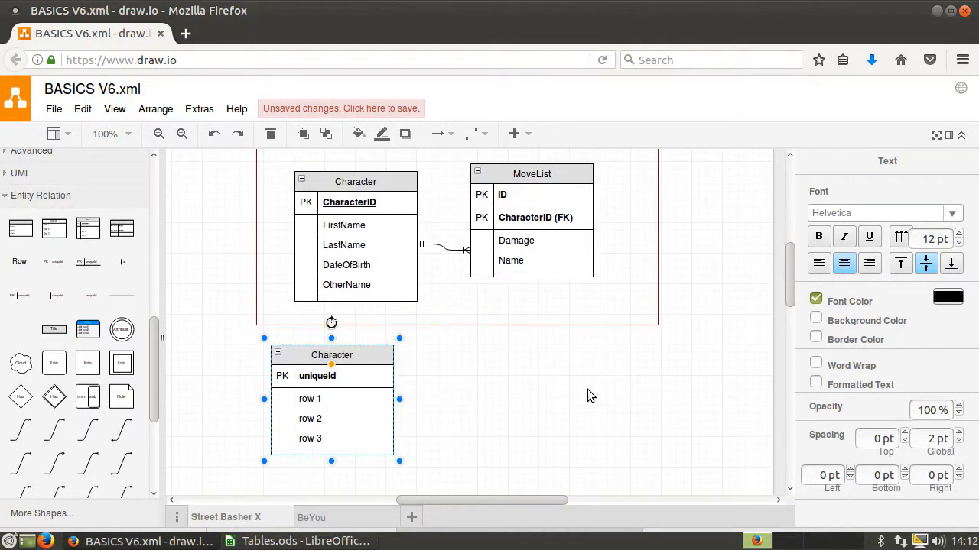
pyautogui.click(588, 396)
pyautogui.doubleClick(317, 375)
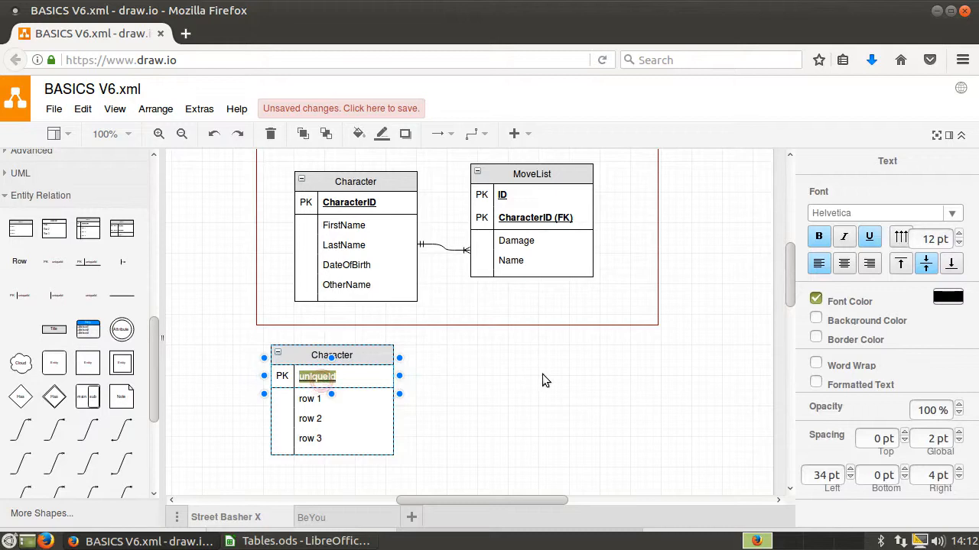
pyautogui.press('BackSpace')
pyautogui.write('CharacterID')
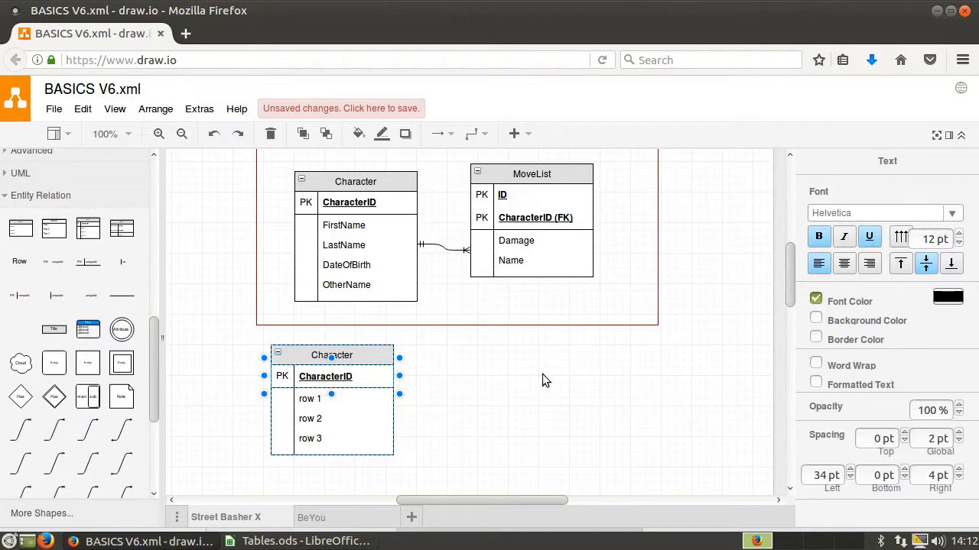
pyautogui.click(542, 375)
# Rename the new Character table's three attribute rows FirstName, LastName and DateOfBirth
pyautogui.doubleClick(315, 409)
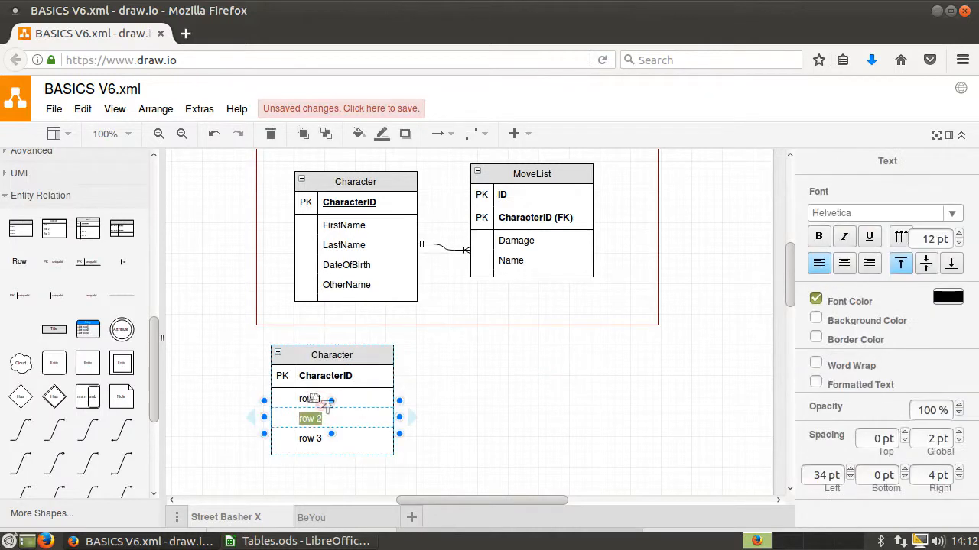
pyautogui.doubleClick(312, 398)
pyautogui.write('FirstName')
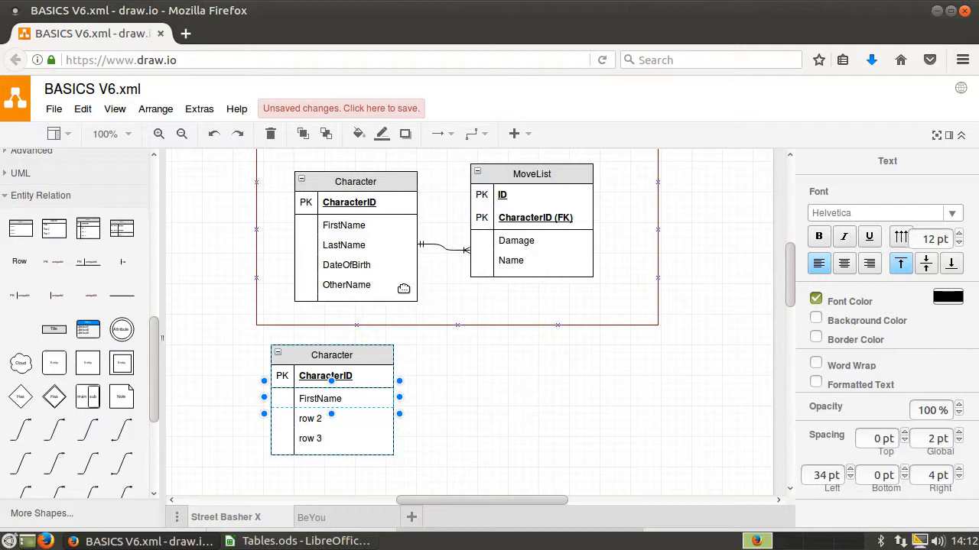
pyautogui.click(457, 373)
pyautogui.doubleClick(323, 419)
pyautogui.write('LastName')
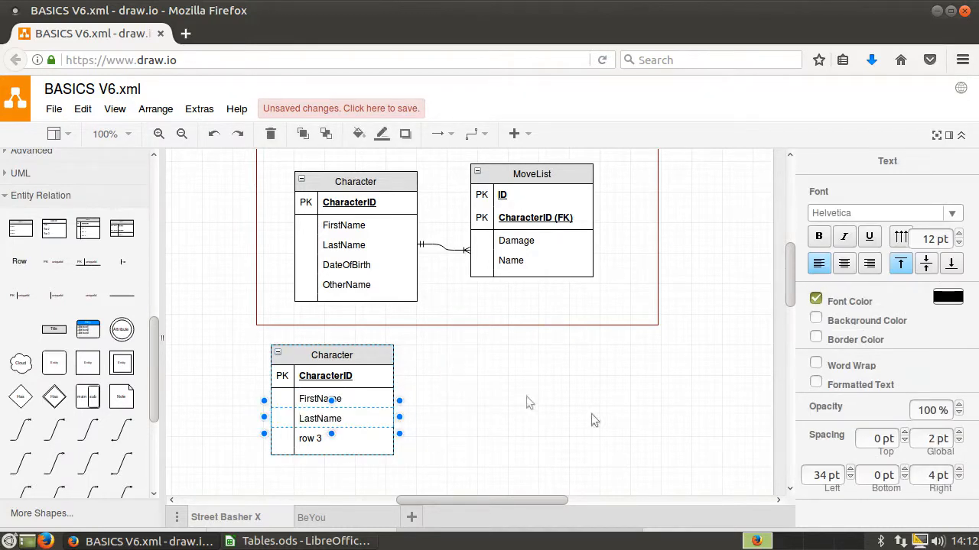
pyautogui.click(507, 393)
pyautogui.doubleClick(323, 447)
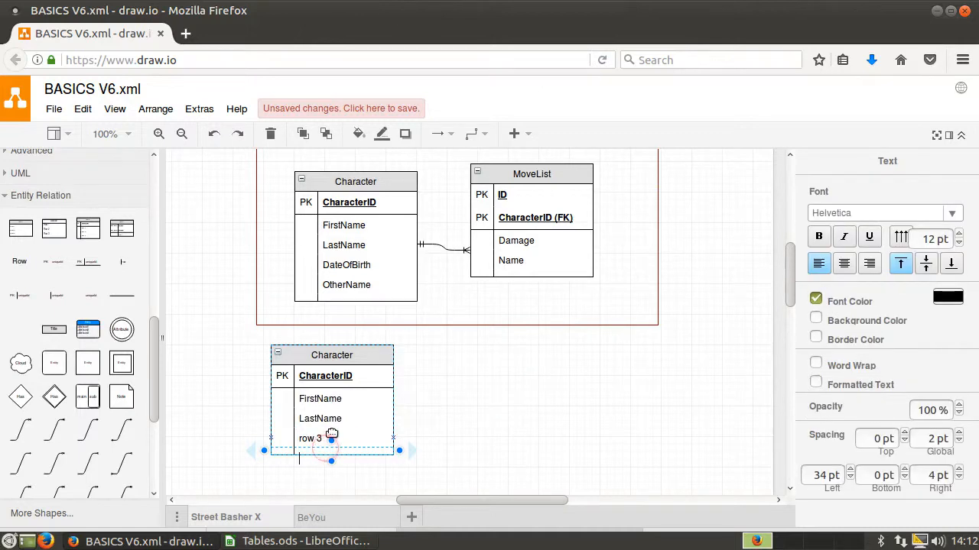
pyautogui.write('DateOfBirth')
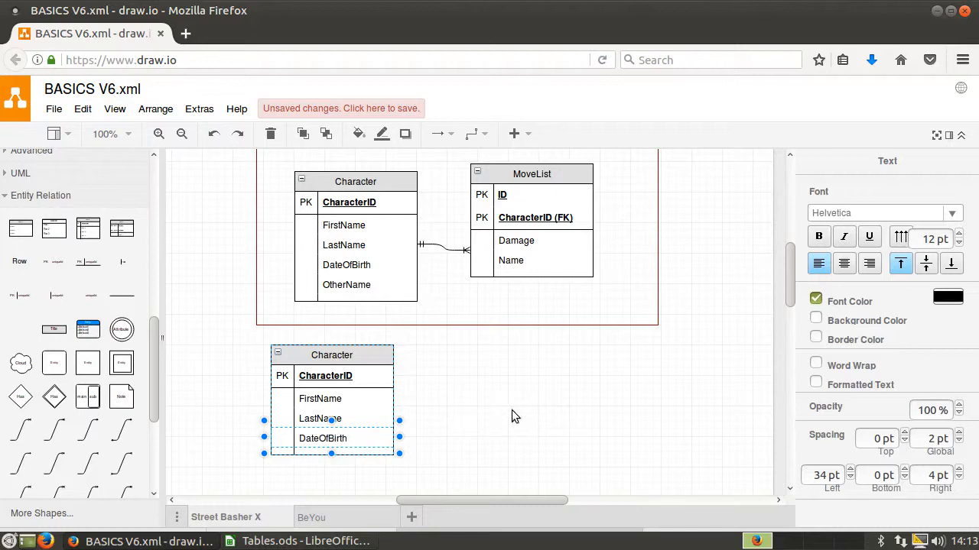
pyautogui.click(513, 411)
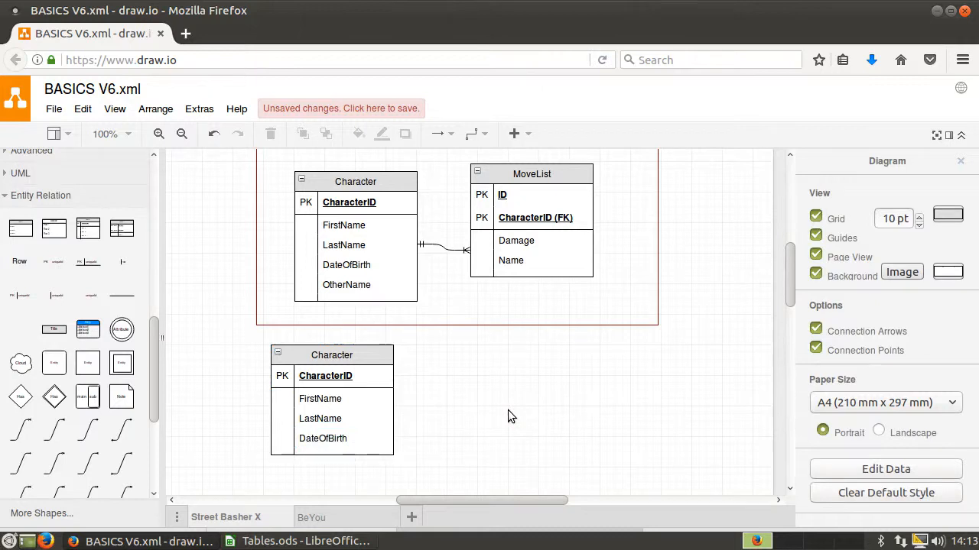
# Duplicate the DateOfBirth row and move the copy up directly beneath the original inside the Character table
pyautogui.click(337, 434)
pyautogui.rightClick(336, 435)
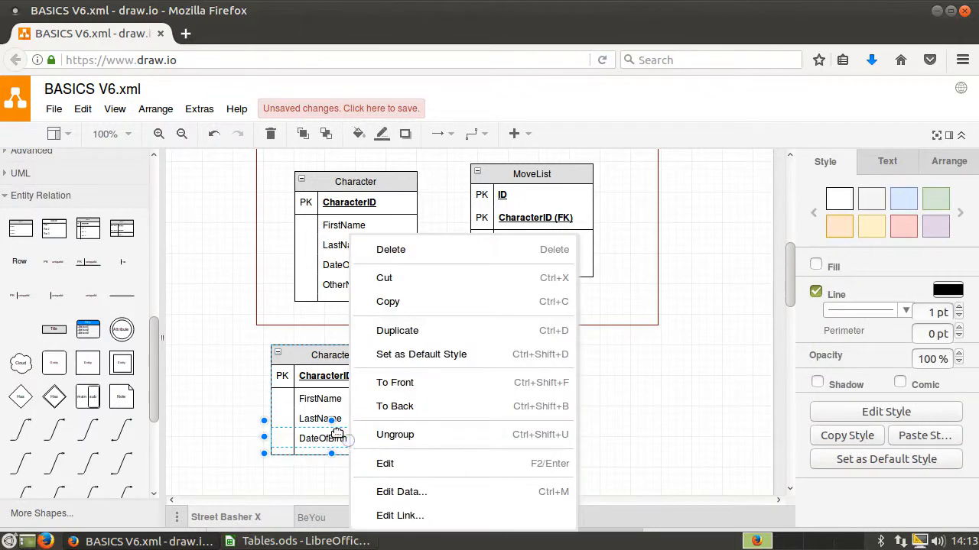
pyautogui.click(436, 329)
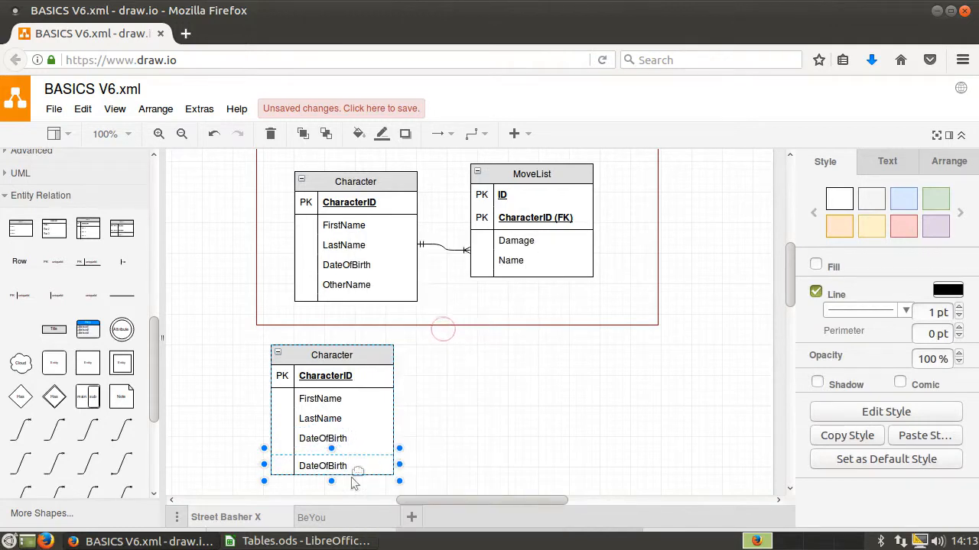
pyautogui.moveTo(341, 460); pyautogui.dragTo(338, 431)
pyautogui.scroll(-1, 457, 392)
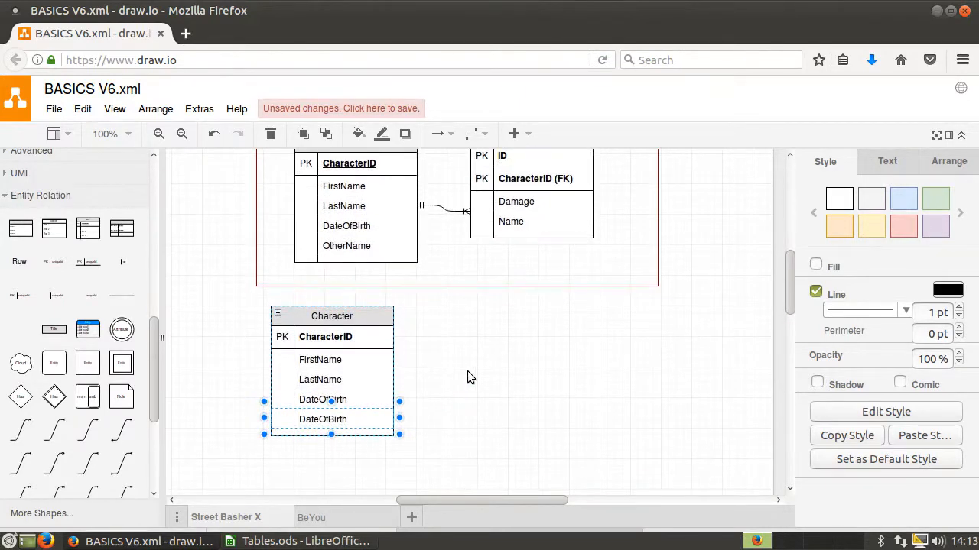
# Rename the duplicated DateOfBirth row in the new Character table to OtherName
pyautogui.doubleClick(354, 420)
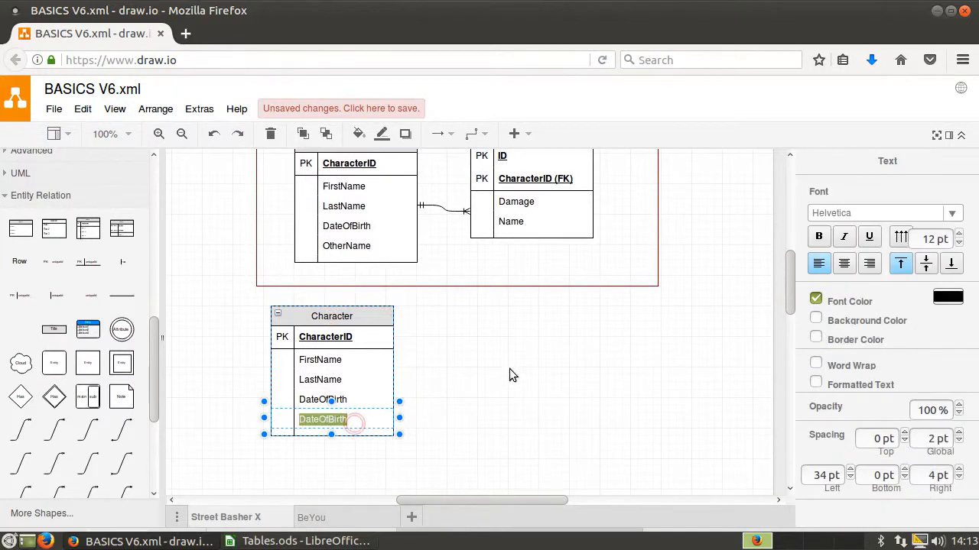
pyautogui.write('OtherName')
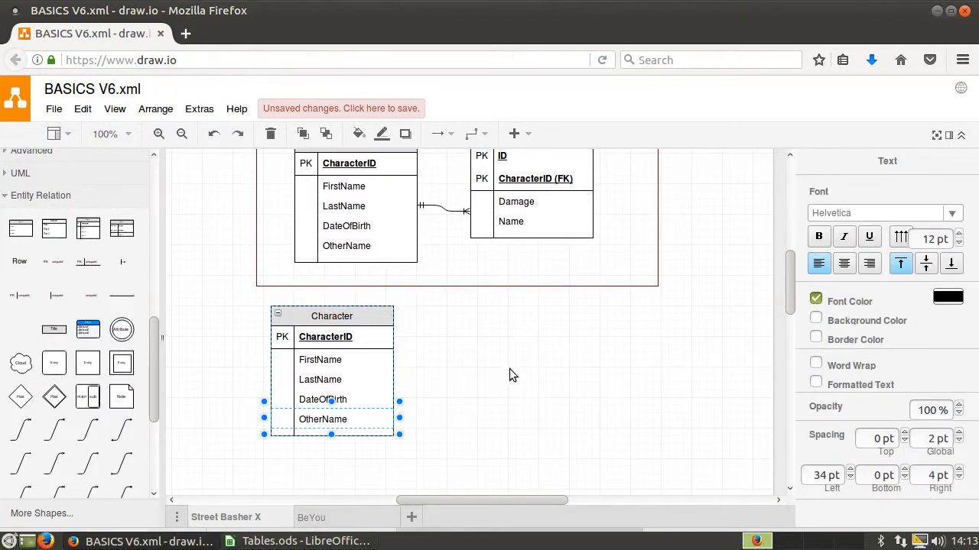
pyautogui.click(509, 369)
pyautogui.scroll(1, 515, 375)
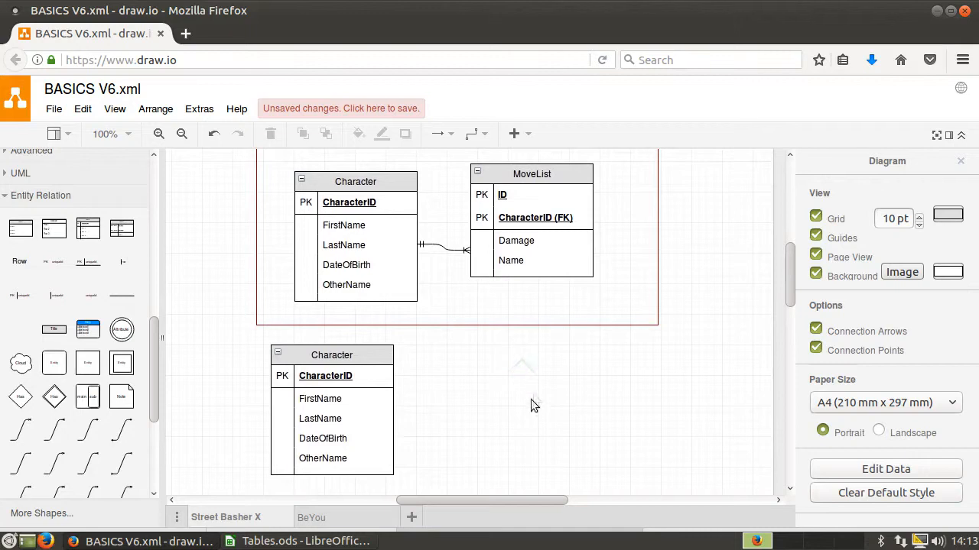
# Duplicate the new Character table and place the copy to its right, below the red frame
pyautogui.rightClick(355, 353)
pyautogui.click(448, 360)
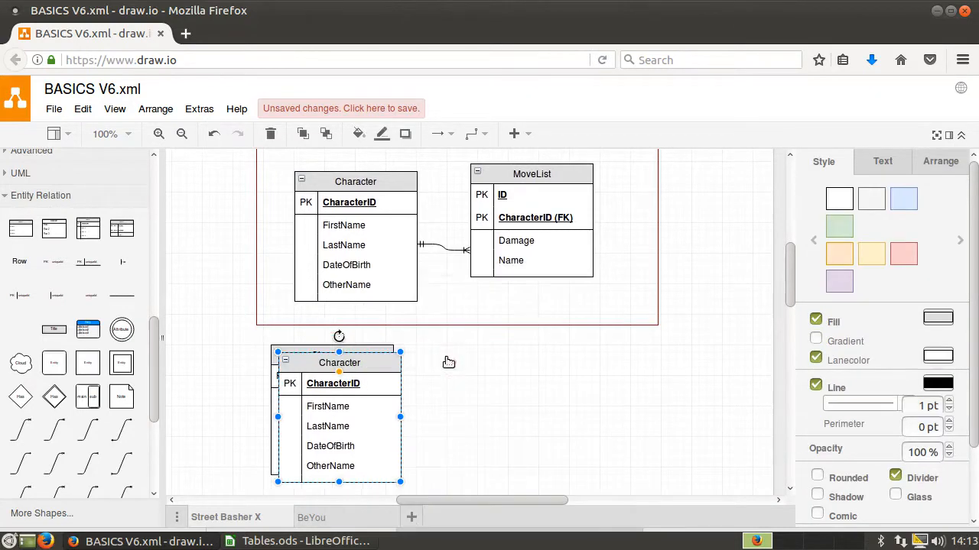
pyautogui.moveTo(350, 360); pyautogui.dragTo(549, 347)
# Title the copied table MoveList and name its primary key field ID
pyautogui.doubleClick(555, 350)
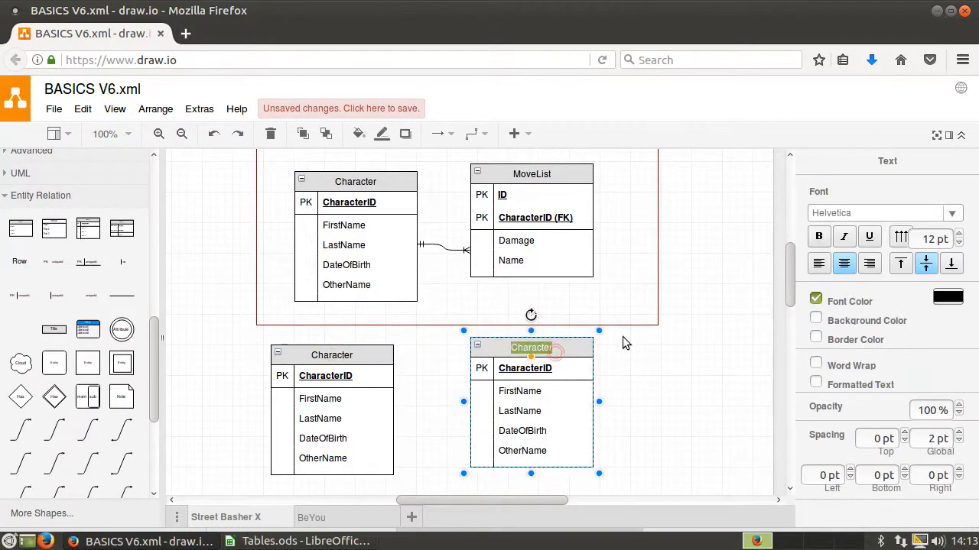
pyautogui.write('MoveList')
pyautogui.click(623, 336)
pyautogui.doubleClick(555, 365)
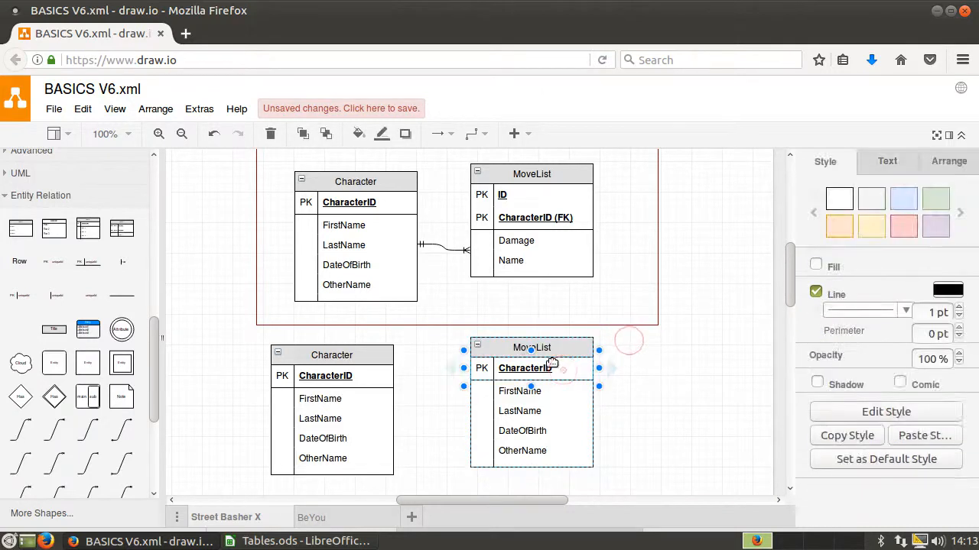
pyautogui.write('ID')
pyautogui.click(728, 326)
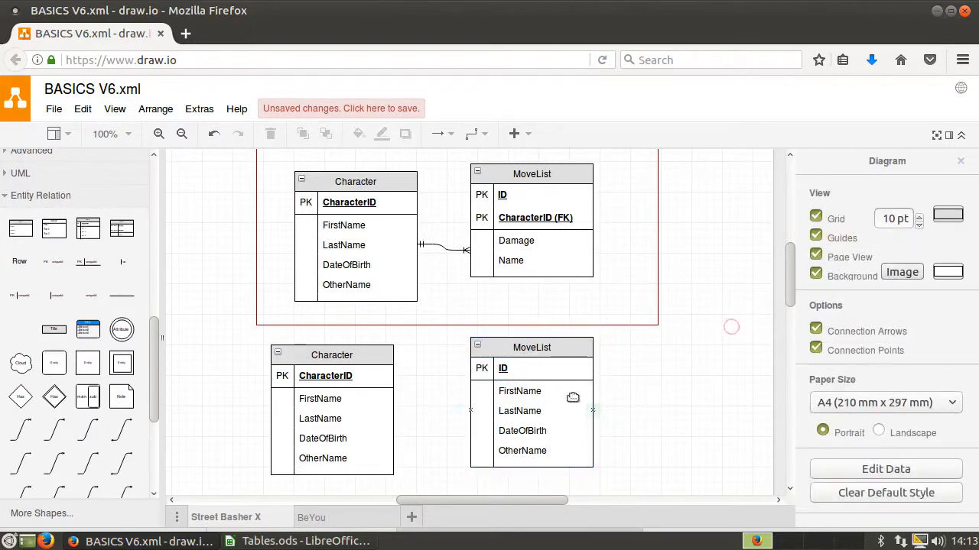
# Rename the new MoveList table's FirstName and LastName rows to Damage and Name
pyautogui.doubleClick(575, 397)
pyautogui.write('Data')
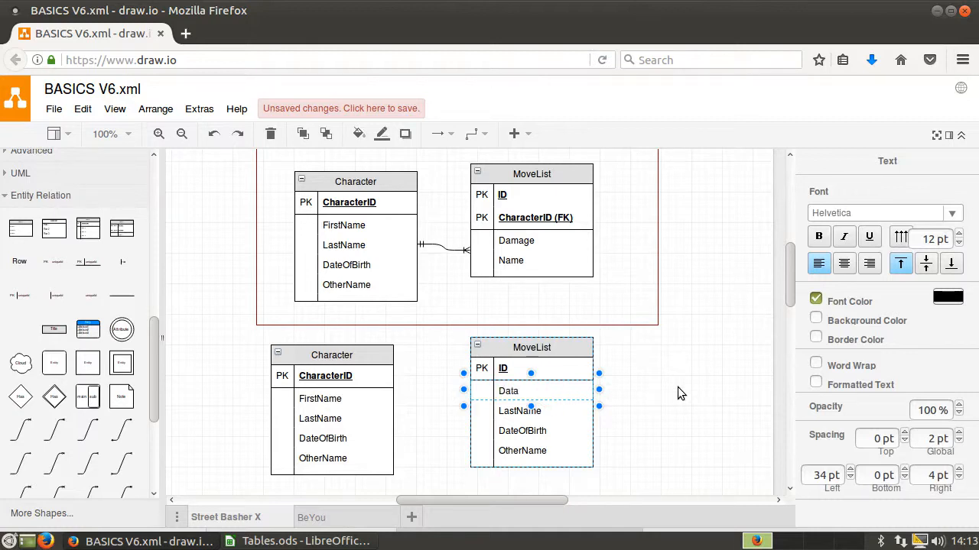
pyautogui.write('ge')
pyautogui.click(681, 390)
pyautogui.doubleClick(536, 409)
pyautogui.write('Nam')
pyautogui.click(621, 389)
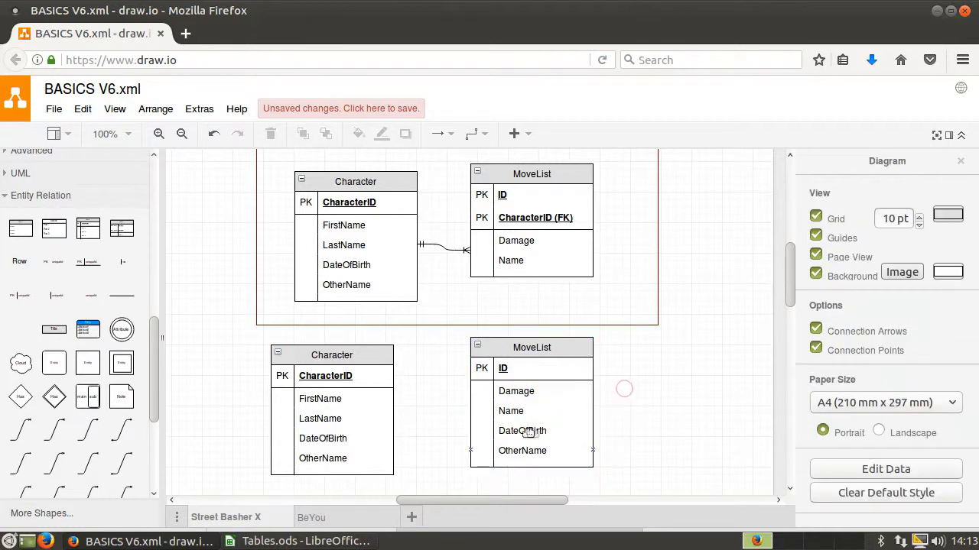
# Delete the DateOfBirth and OtherName rows from the new MoveList table
pyautogui.click(528, 429)
pyautogui.rightClick(528, 429)
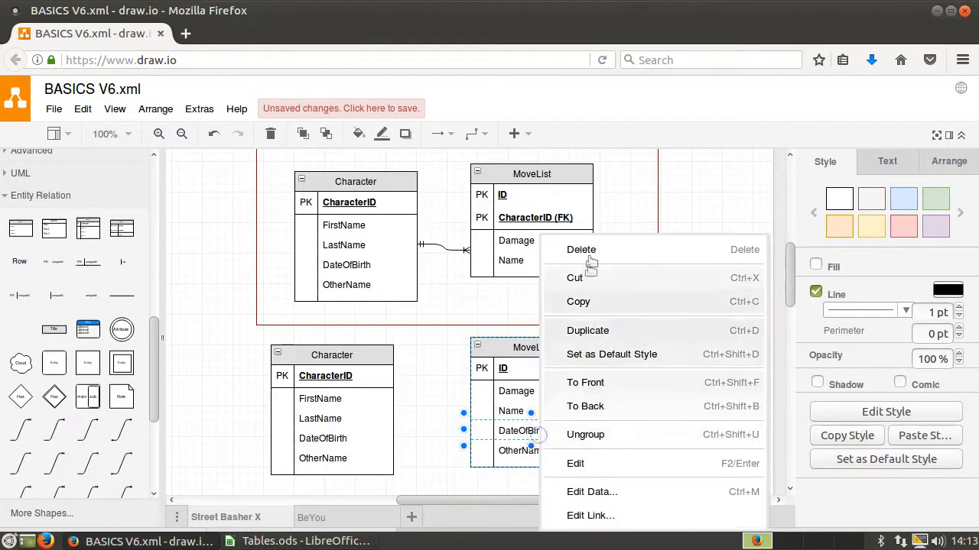
pyautogui.click(605, 253)
pyautogui.click(528, 428)
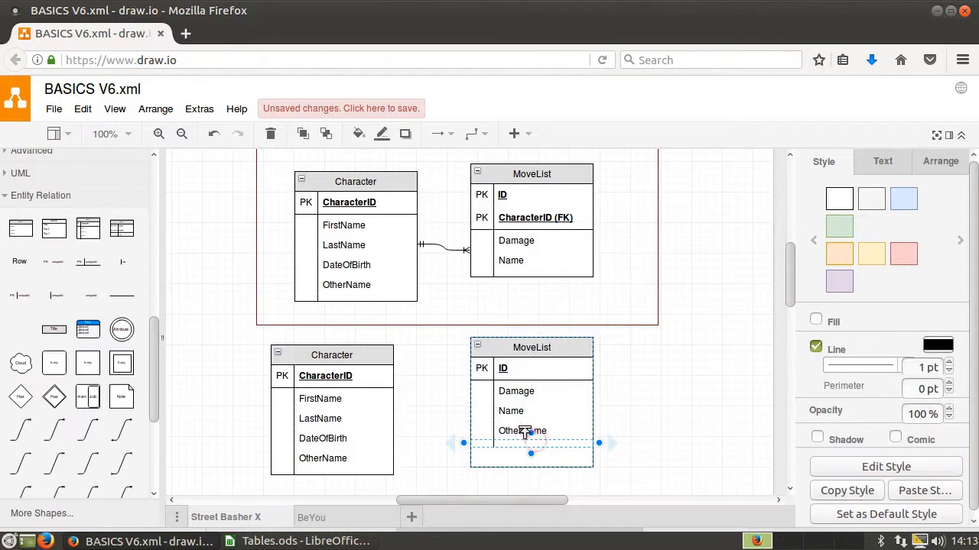
pyautogui.rightClick(531, 419)
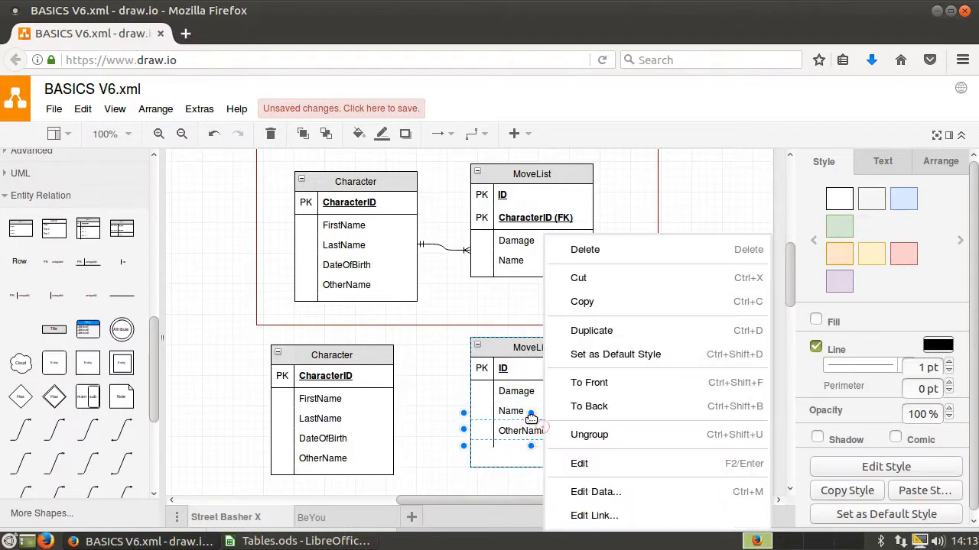
pyautogui.click(620, 254)
pyautogui.click(659, 391)
# Shorten the new MoveList table to fit its remaining rows and move it slightly down and left
pyautogui.click(536, 452)
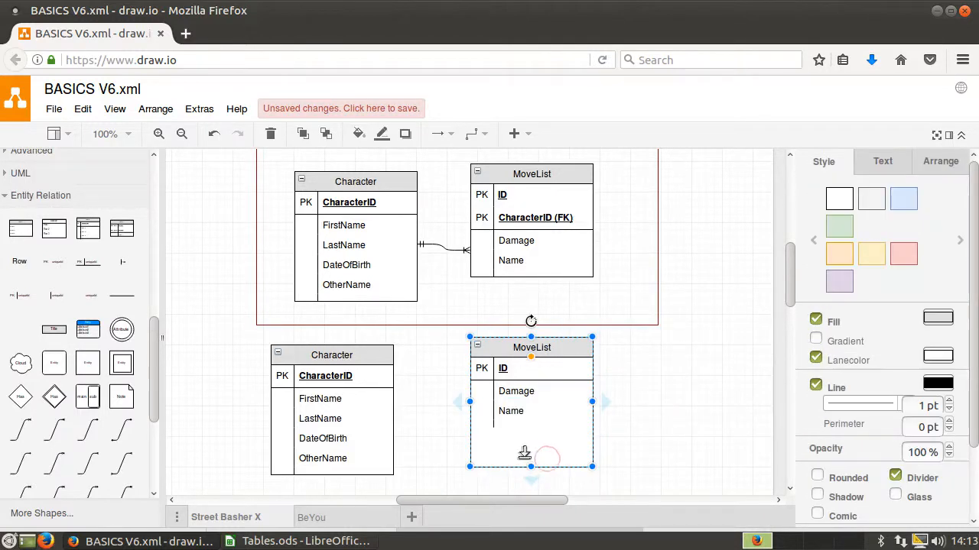
pyautogui.moveTo(531, 466); pyautogui.dragTo(522, 413)
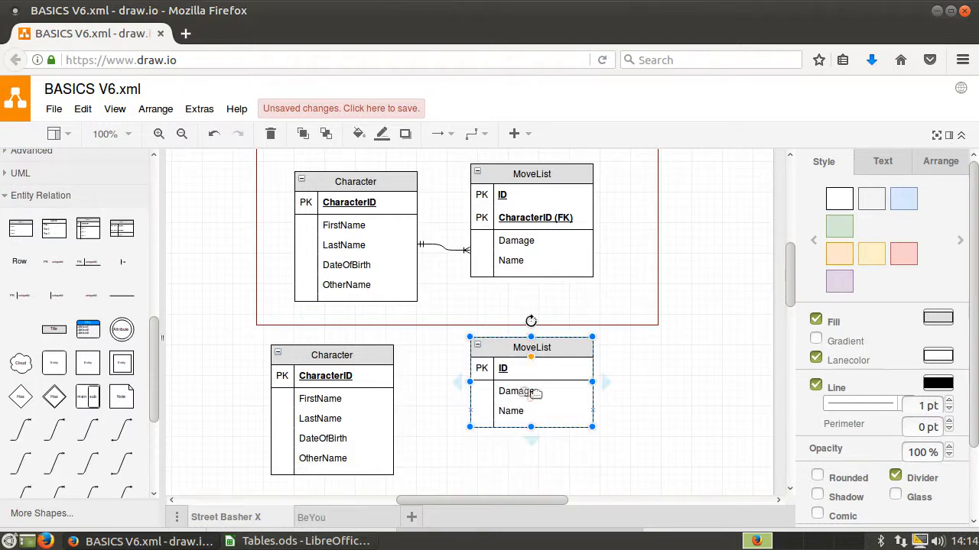
pyautogui.click(656, 402)
pyautogui.moveTo(550, 348)
pyautogui.mouseDown()
pyautogui.moveTo(544, 366)
pyautogui.moveTo(527, 366)
pyautogui.moveTo(541, 360)
pyautogui.mouseUp()
pyautogui.click(615, 348)
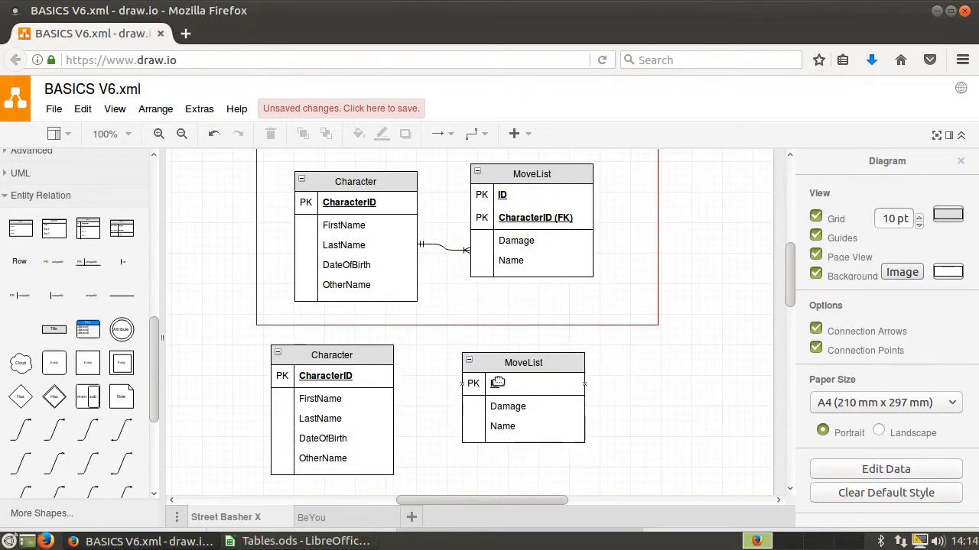
# Duplicate the ID primary key row and move the copy directly beneath the original in the new MoveList table
pyautogui.click(497, 383)
pyautogui.rightClick(535, 382)
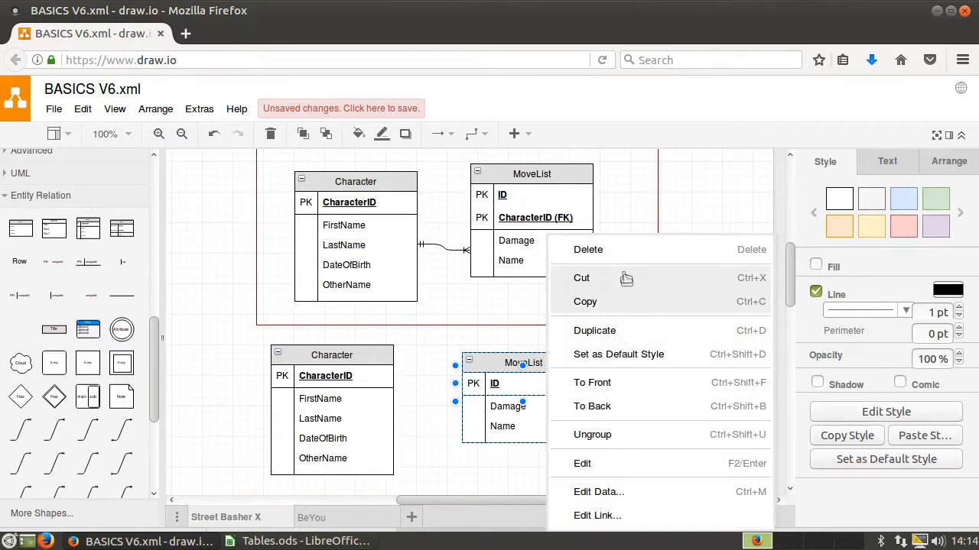
pyautogui.click(618, 331)
pyautogui.click(631, 400)
pyautogui.moveTo(511, 450); pyautogui.dragTo(516, 376)
pyautogui.click(632, 408)
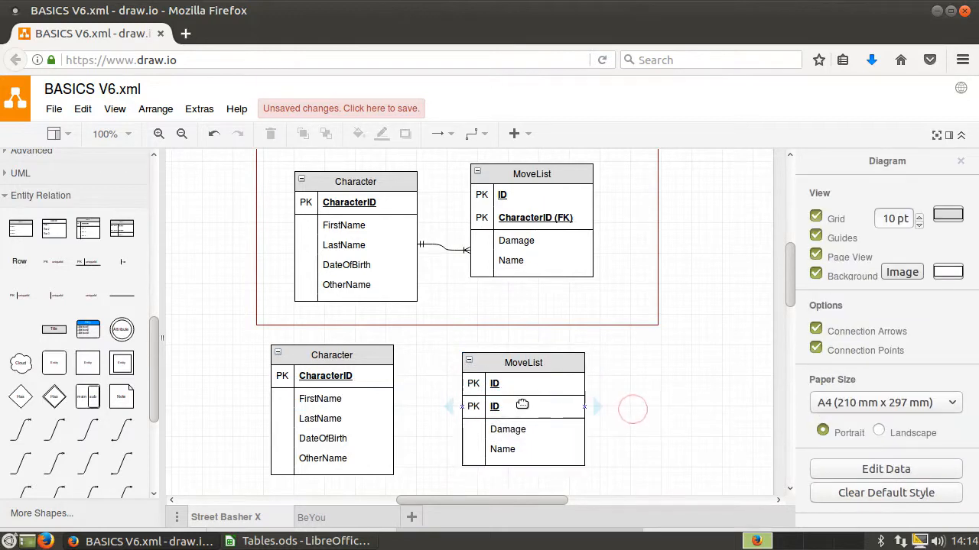
# Rename the second primary key row of the new MoveList table to CharacterID (FK)
pyautogui.click(528, 381)
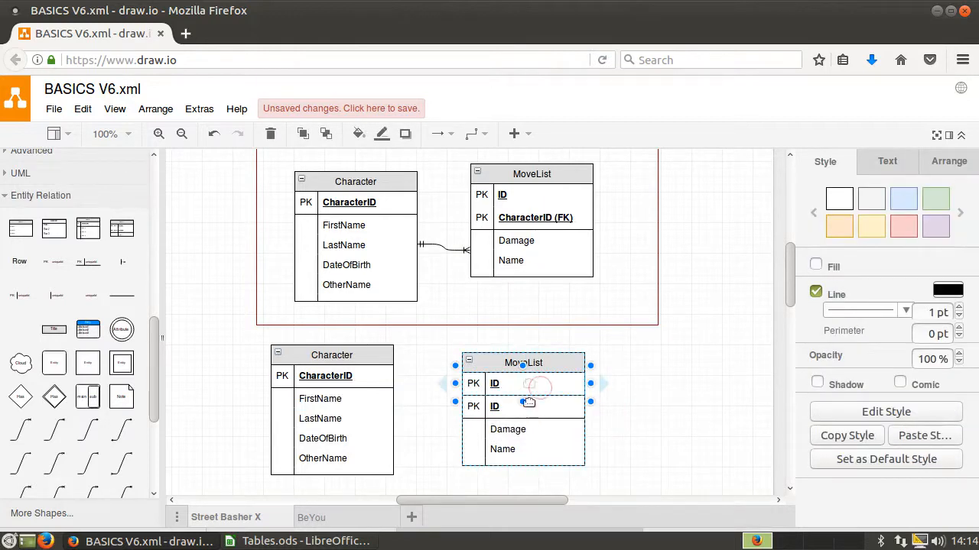
pyautogui.click(529, 425)
pyautogui.click(539, 408)
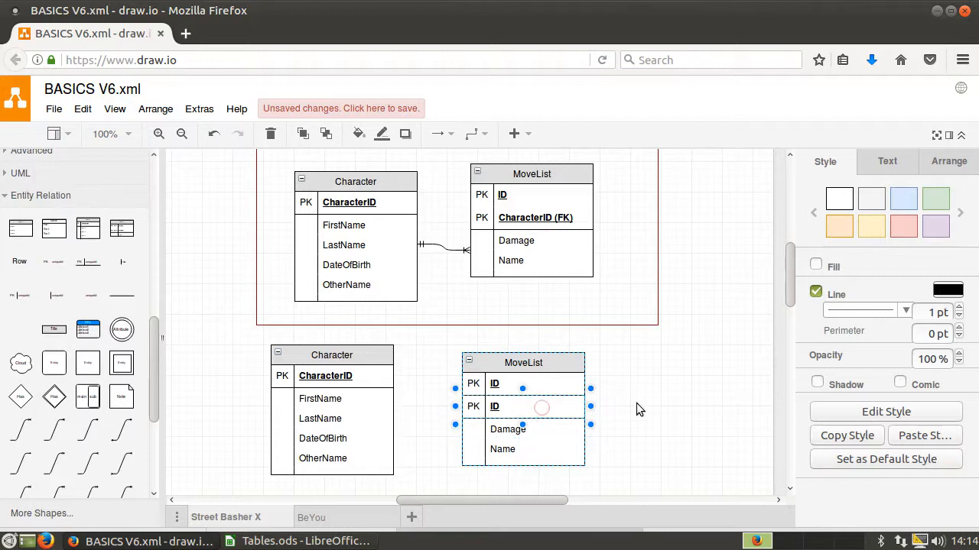
pyautogui.doubleClick(535, 406)
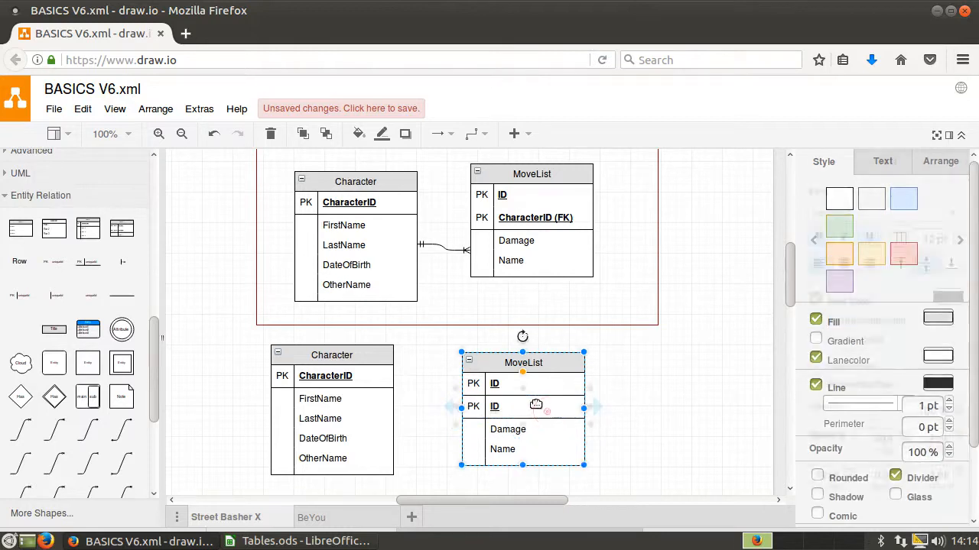
pyautogui.write('CharacterID (FK)')
pyautogui.click(700, 365)
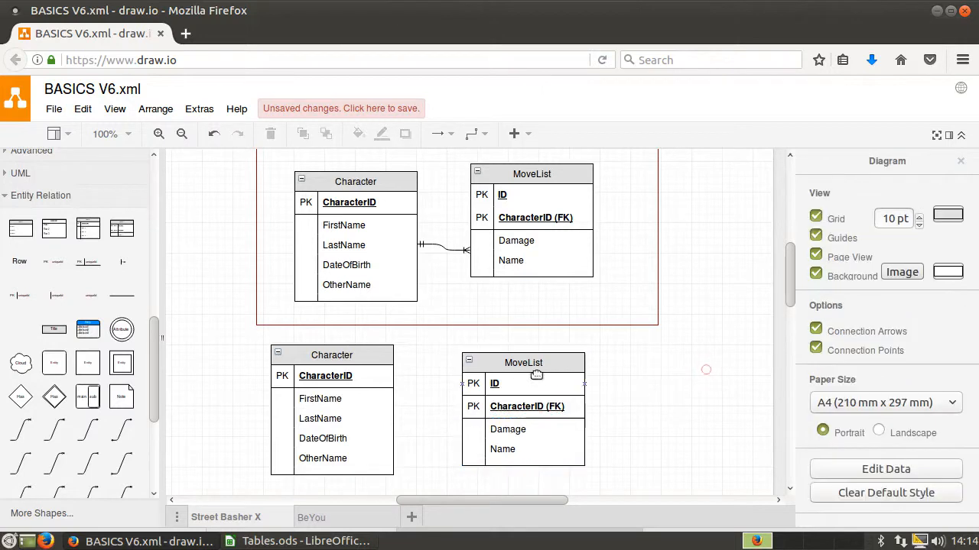
# Remove the dividing line beneath the ID row in the new MoveList table
pyautogui.click(526, 382)
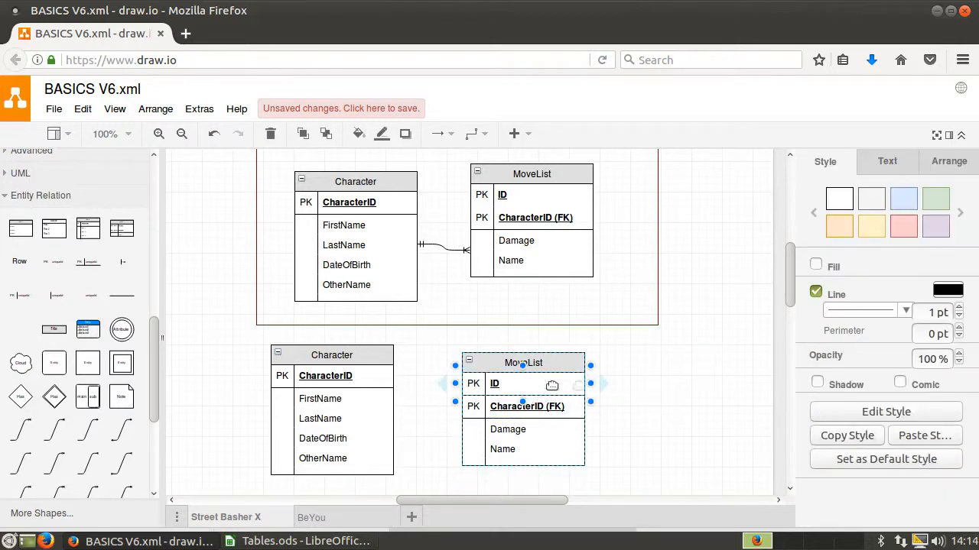
pyautogui.click(946, 136)
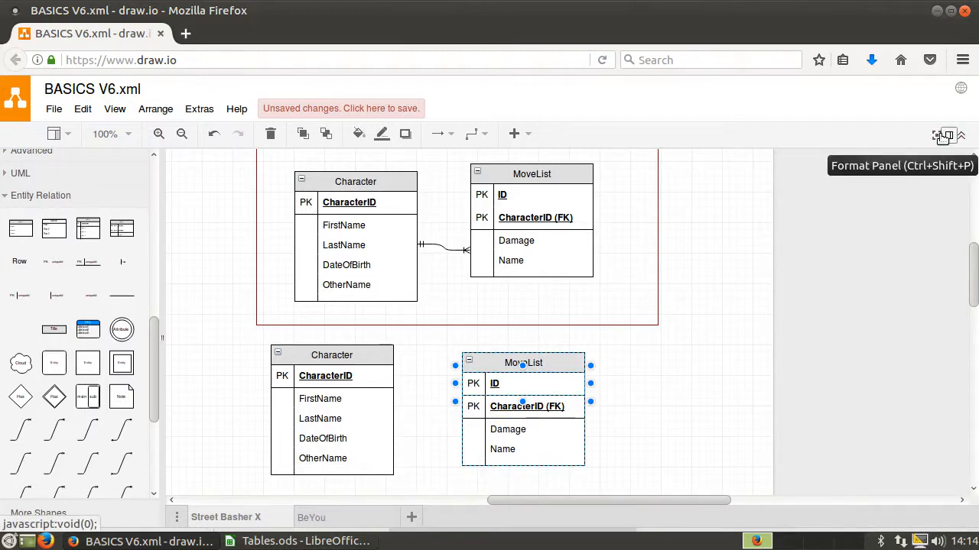
pyautogui.click(946, 136)
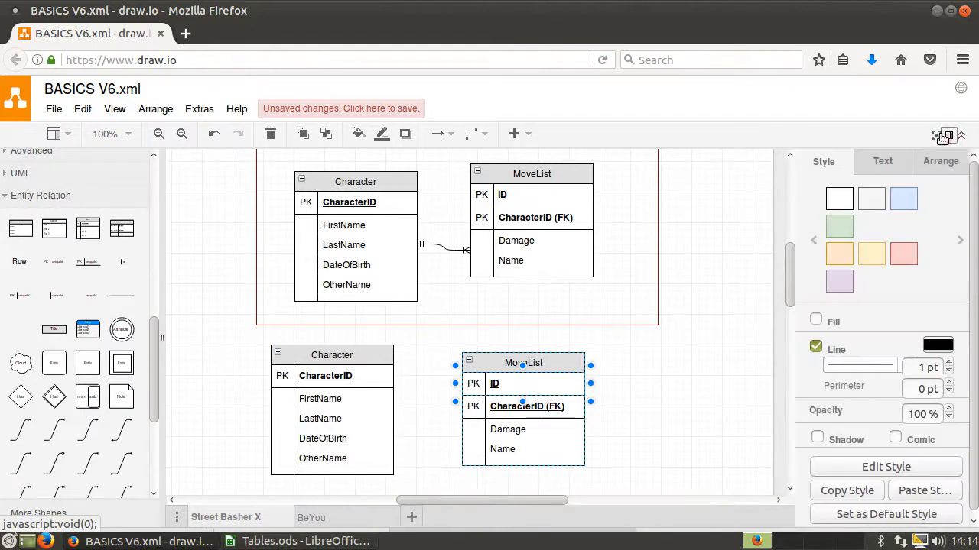
pyautogui.click(815, 348)
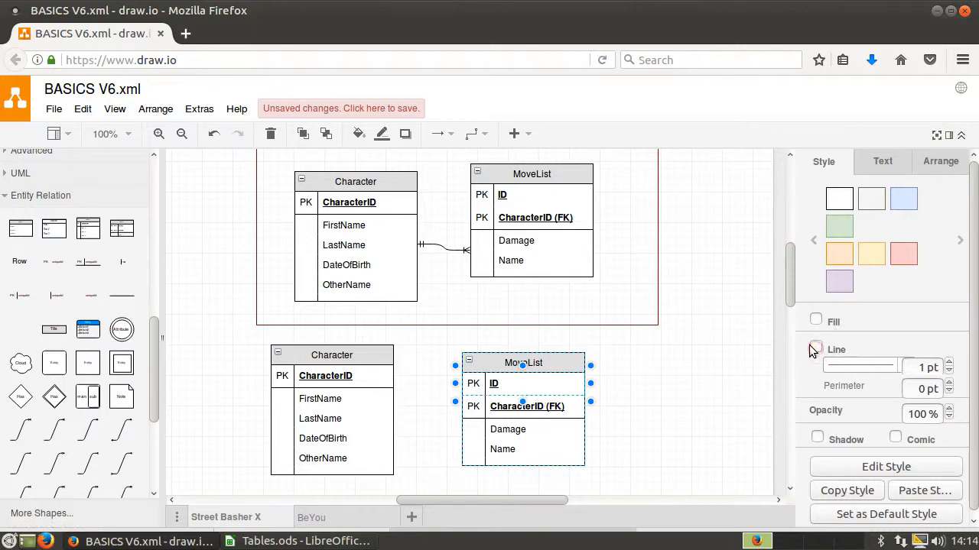
pyautogui.click(651, 354)
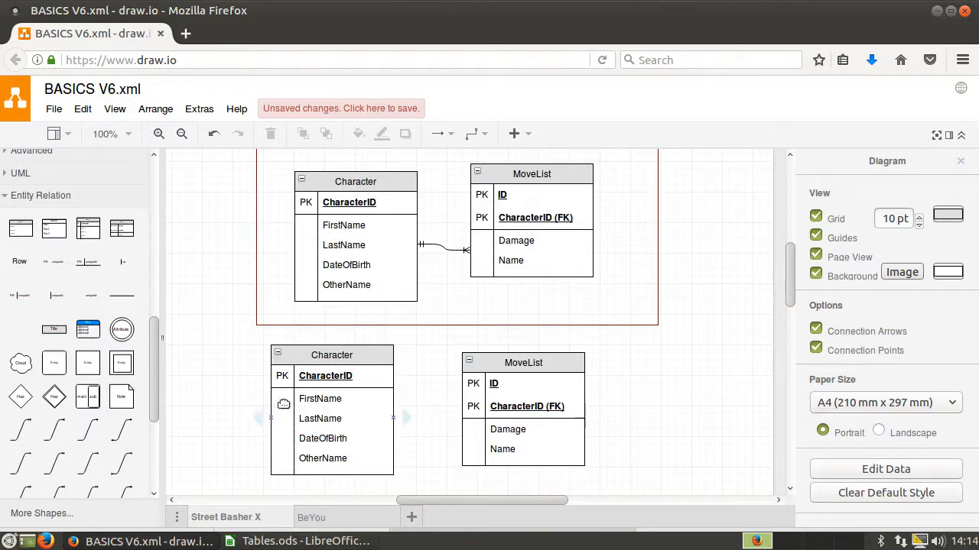
# Move the new MoveList table farther right and align its top with the new Character table
pyautogui.click(550, 356)
pyautogui.moveTo(551, 356); pyautogui.dragTo(582, 352)
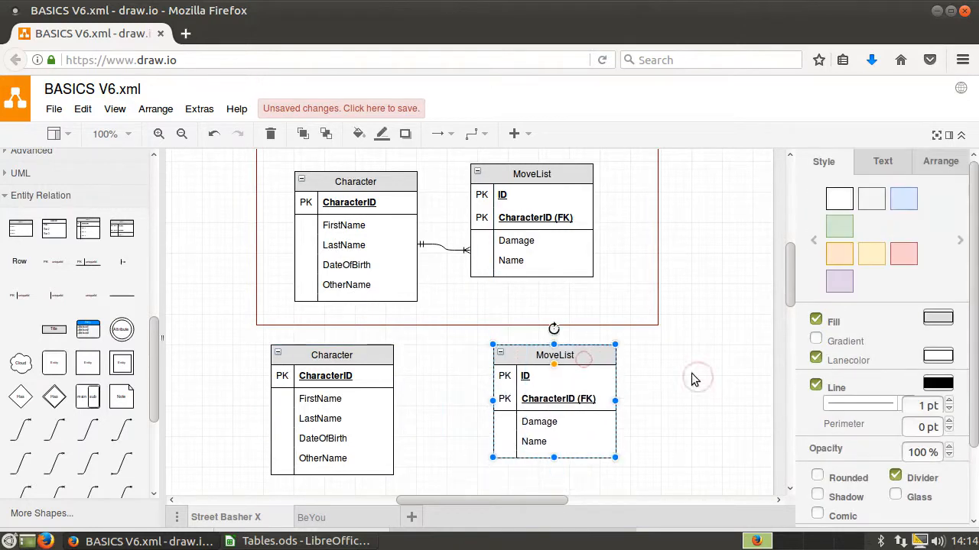
pyautogui.click(691, 372)
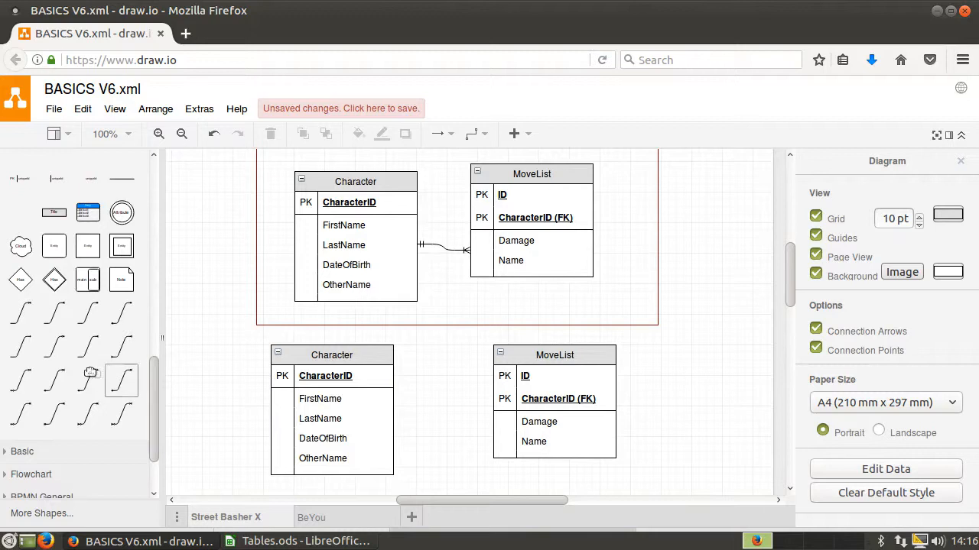
# Place a one-to-many relationship connector between the new tables and attach its single end to the Character table's right edge
pyautogui.moveTo(84, 373)
pyautogui.moveTo(122, 379); pyautogui.dragTo(450, 380)
pyautogui.click(448, 334)
pyautogui.click(416, 433)
pyautogui.moveTo(411, 436); pyautogui.dragTo(382, 415)
pyautogui.click(417, 371)
pyautogui.click(469, 370)
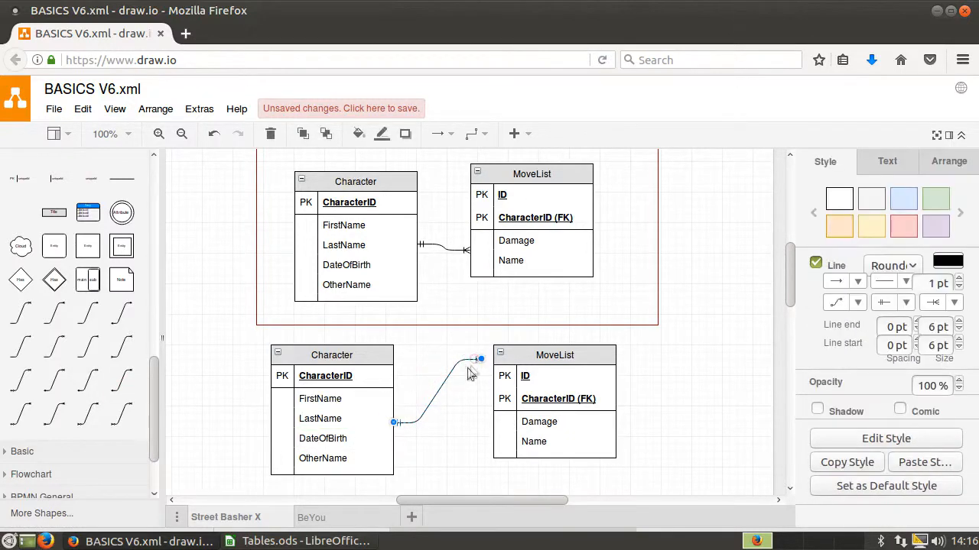
# Attach the connector's many end to the left edge of the new MoveList table beside the Damage row
pyautogui.moveTo(480, 359); pyautogui.dragTo(491, 420)
pyautogui.click(432, 346)
pyautogui.click(446, 417)
pyautogui.click(435, 358)
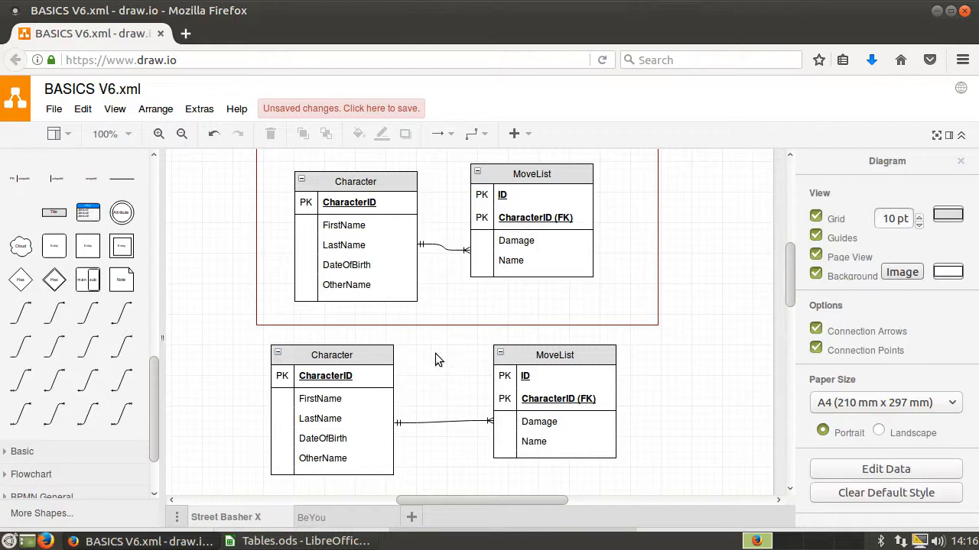
# Change the connector between the new Character and MoveList tables to a dashed line
pyautogui.click(426, 417)
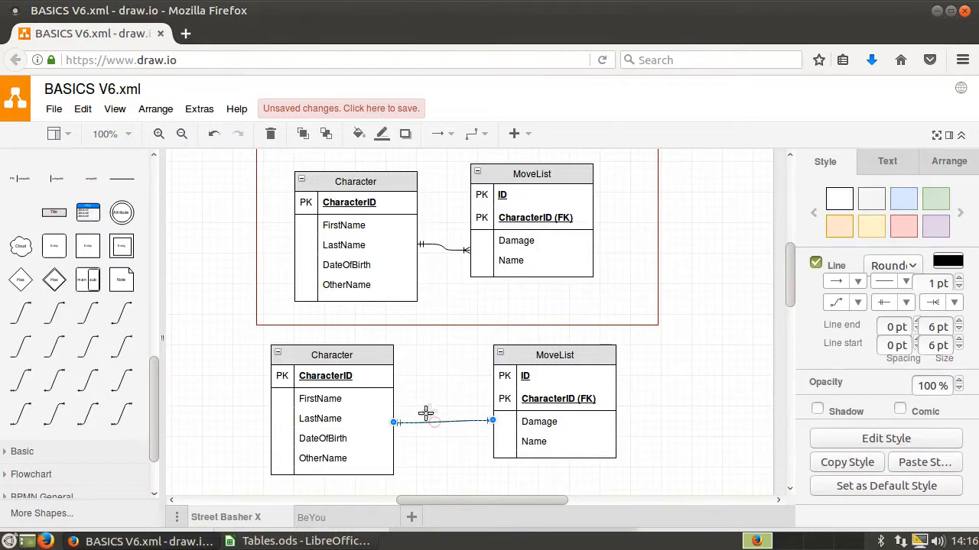
pyautogui.scroll(-1, 460, 362)
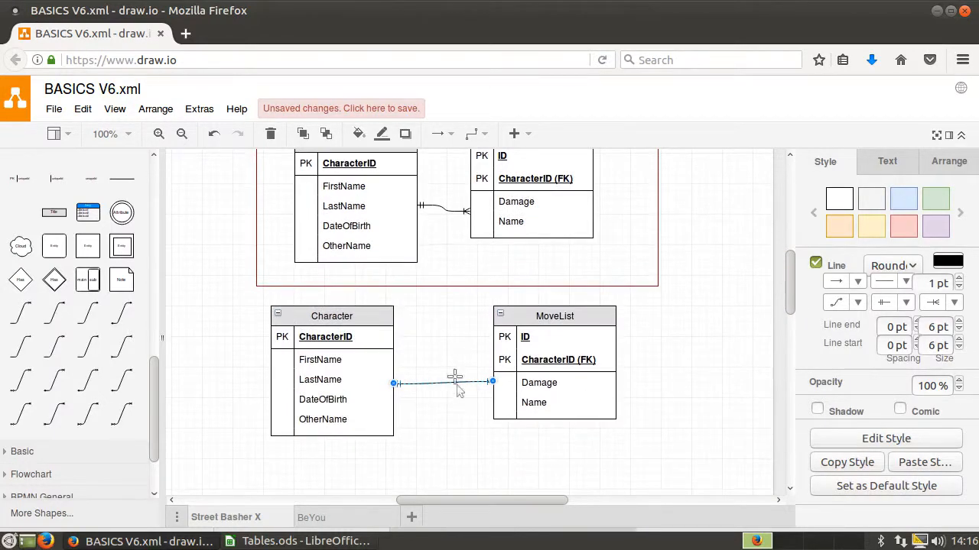
pyautogui.click(439, 399)
pyautogui.click(432, 374)
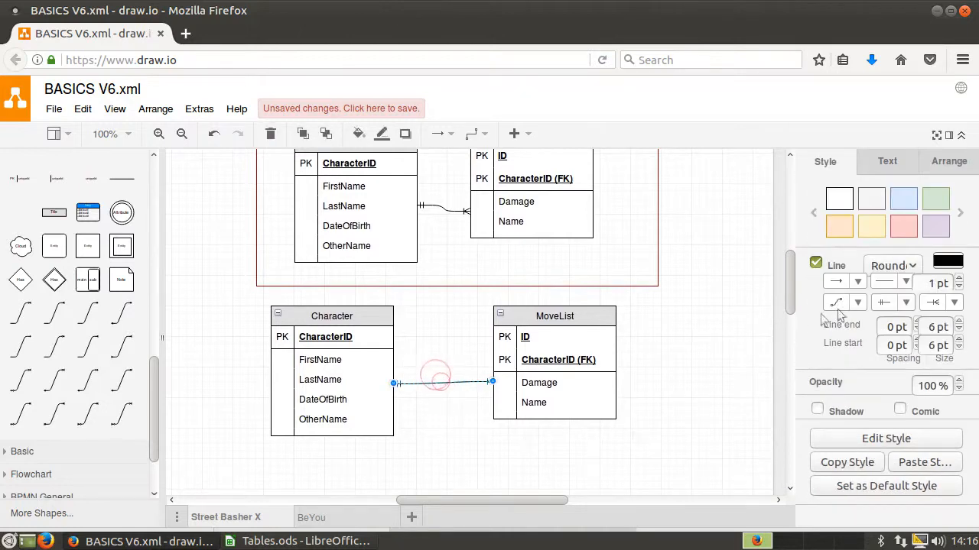
pyautogui.click(905, 283)
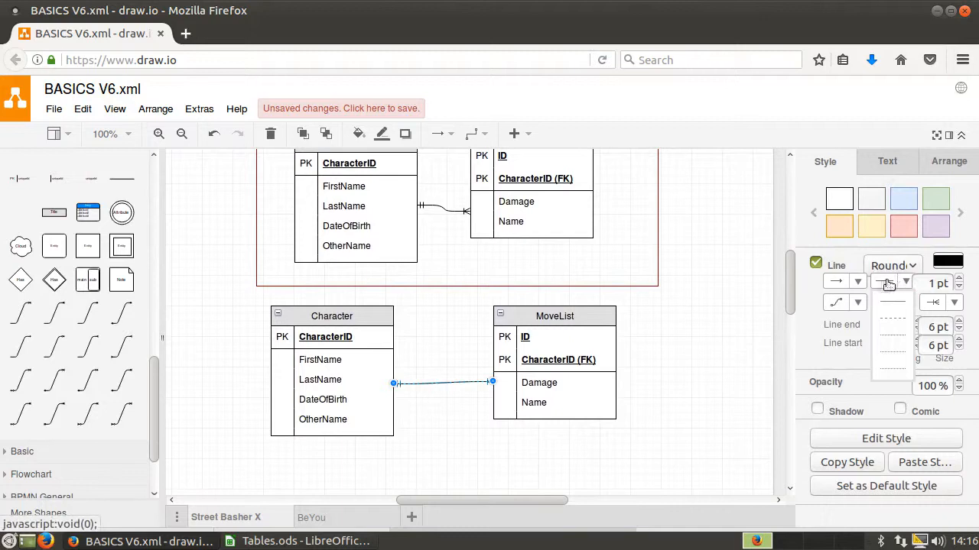
pyautogui.click(892, 318)
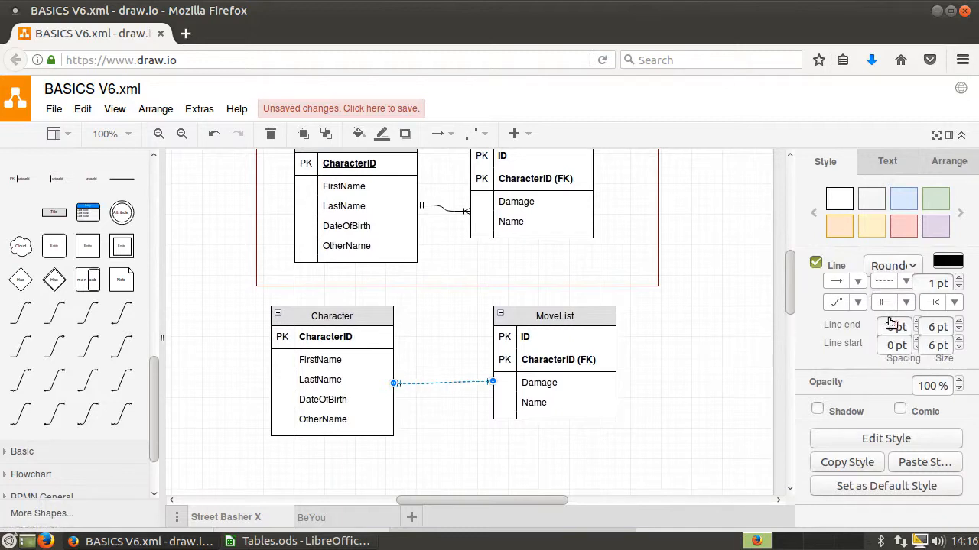
pyautogui.click(699, 407)
# Set the line style of the connector between the new tables back to solid
pyautogui.click(441, 383)
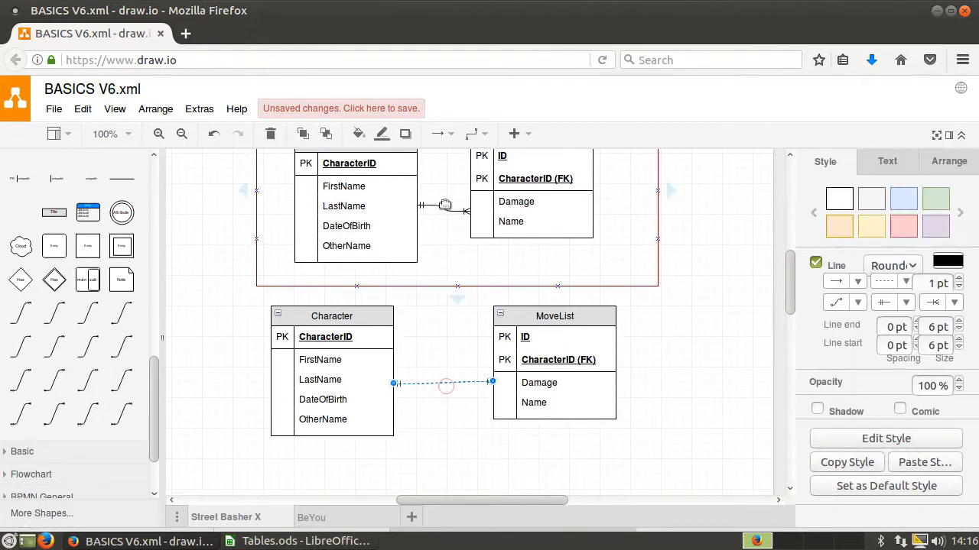
pyautogui.click(893, 283)
pyautogui.click(892, 301)
pyautogui.click(438, 409)
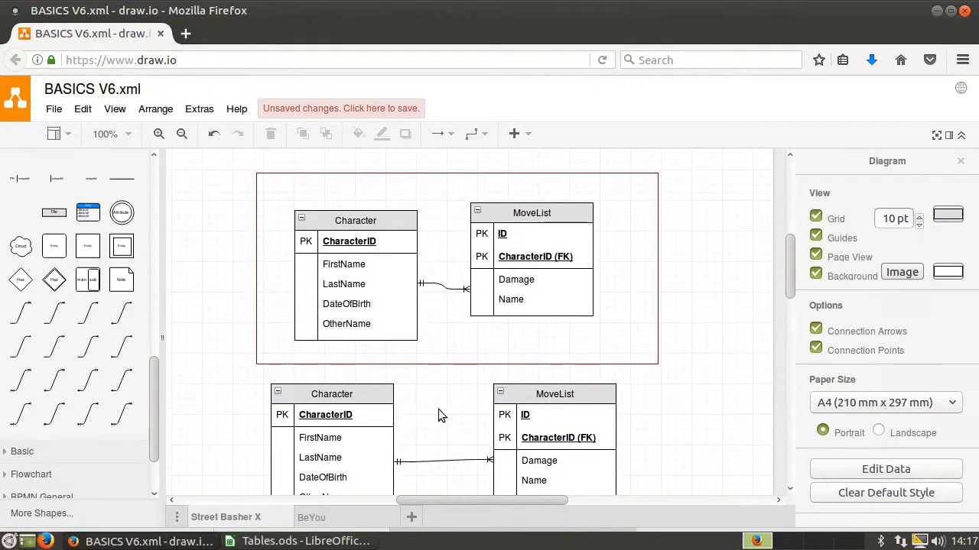